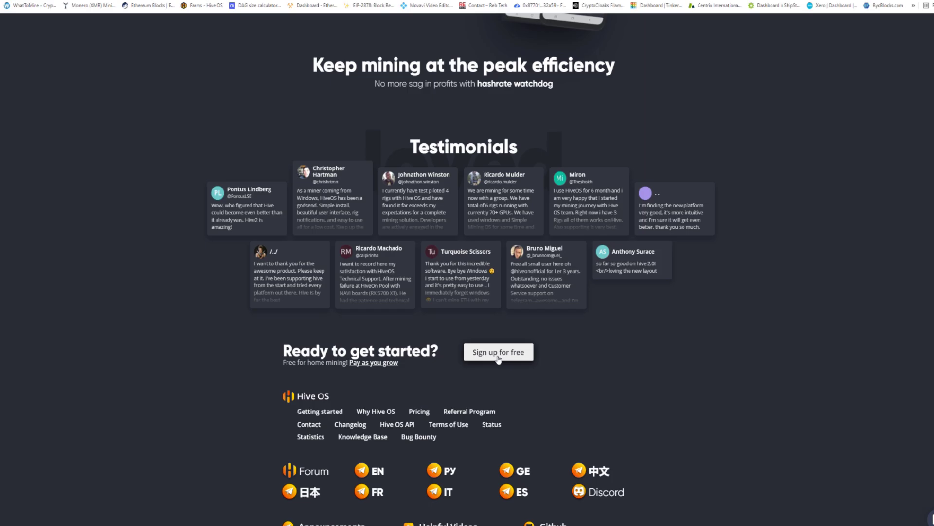
Sign in, then open and cancel the Create New Farm form, keeping only the rabidmining farm
left_click(499, 357)
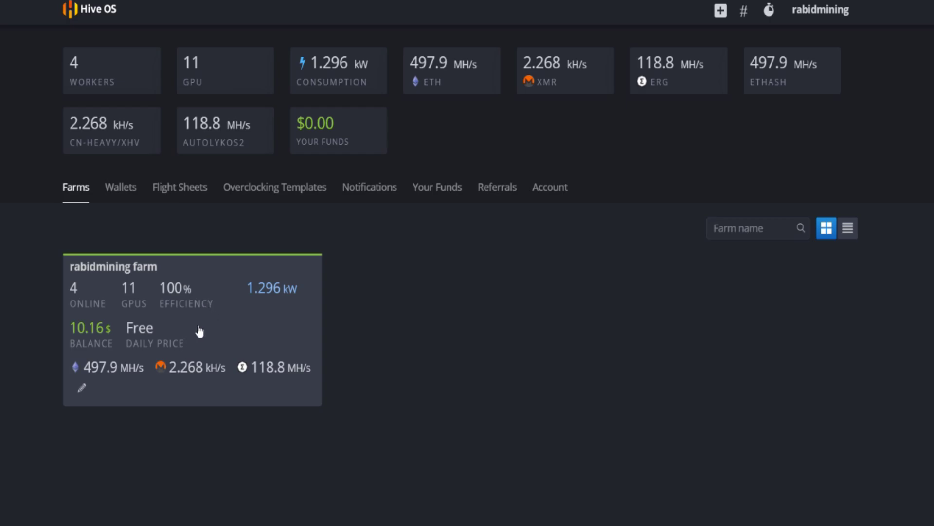
left_click(722, 17)
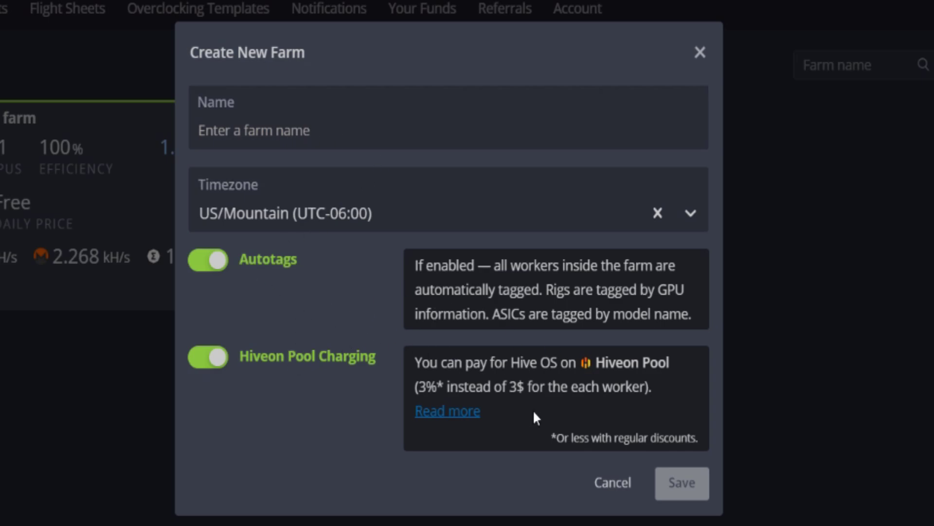
left_click(615, 484)
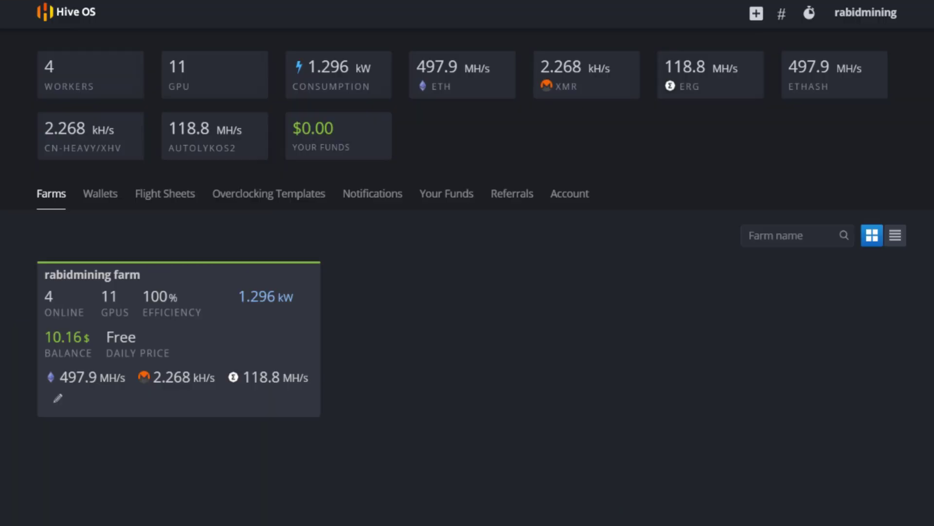
Add a GPU worker to rabidmining named 'Test video' with a generated password
left_click(127, 288)
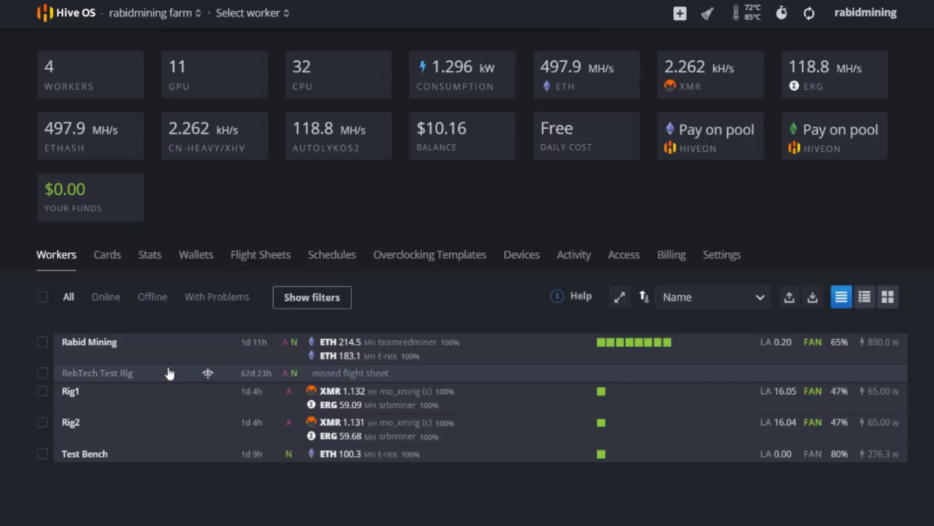
left_click(681, 16)
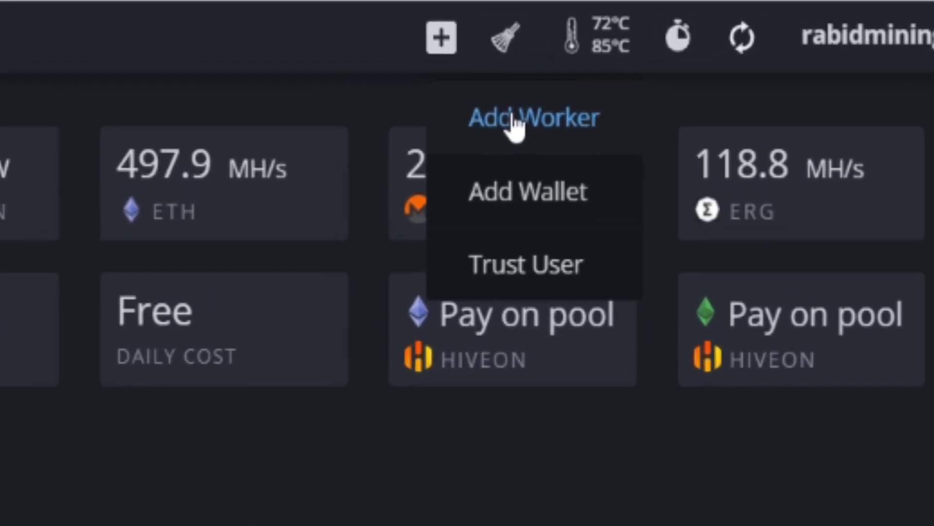
left_click(518, 124)
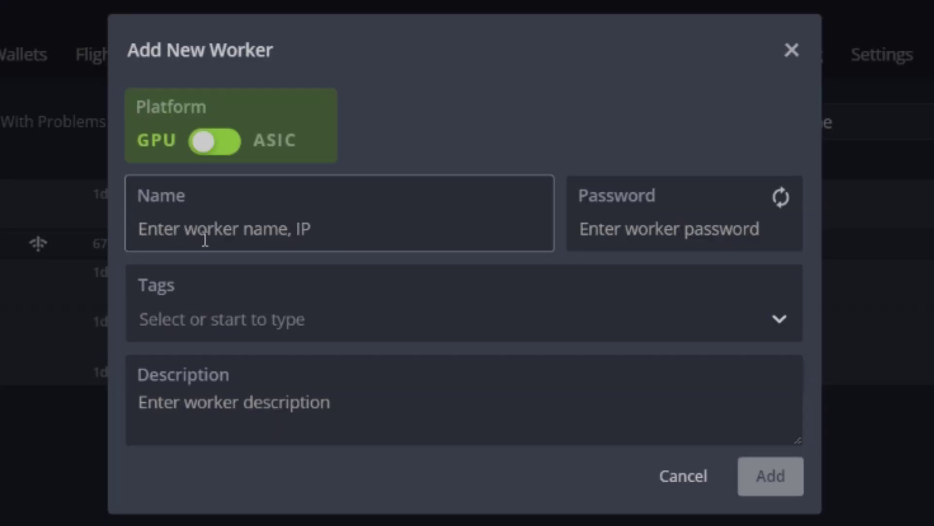
type("Test video")
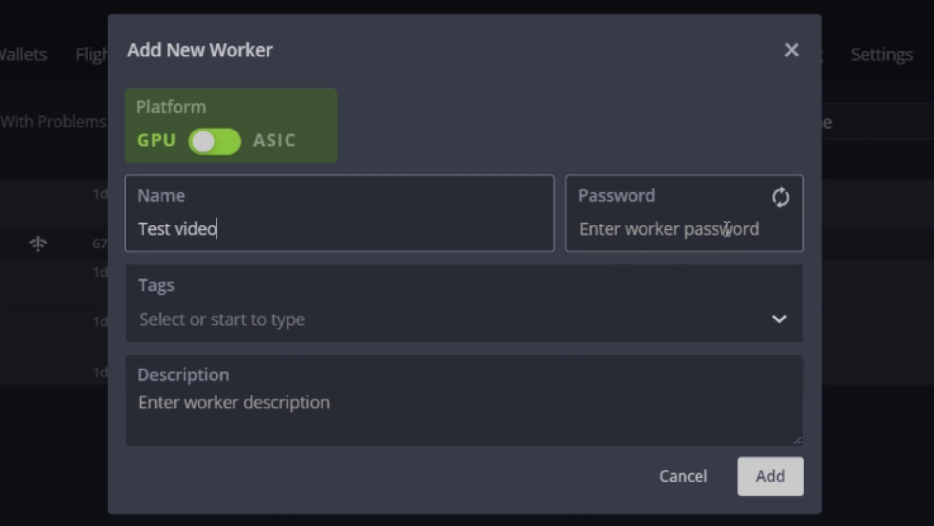
left_click(781, 198)
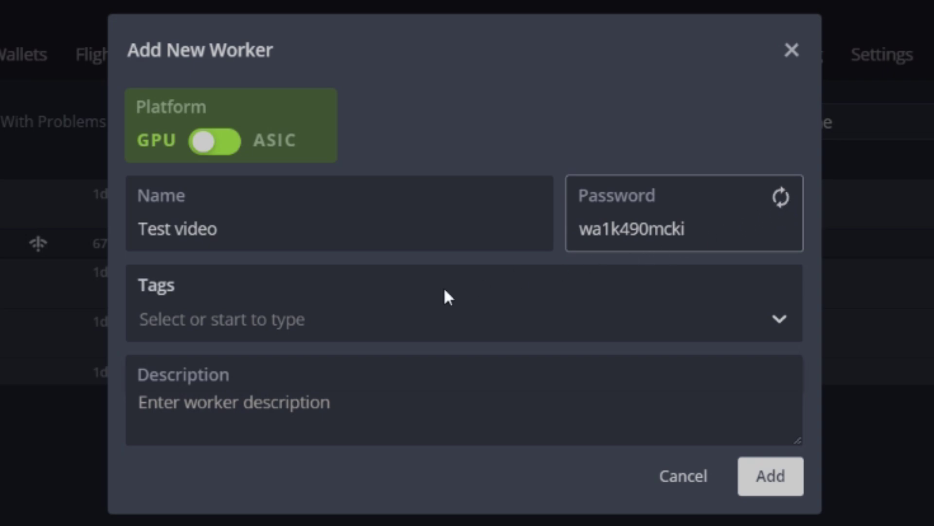
Leave tags empty, describe the worker as 'Test worker for video', and create it
left_click(229, 320)
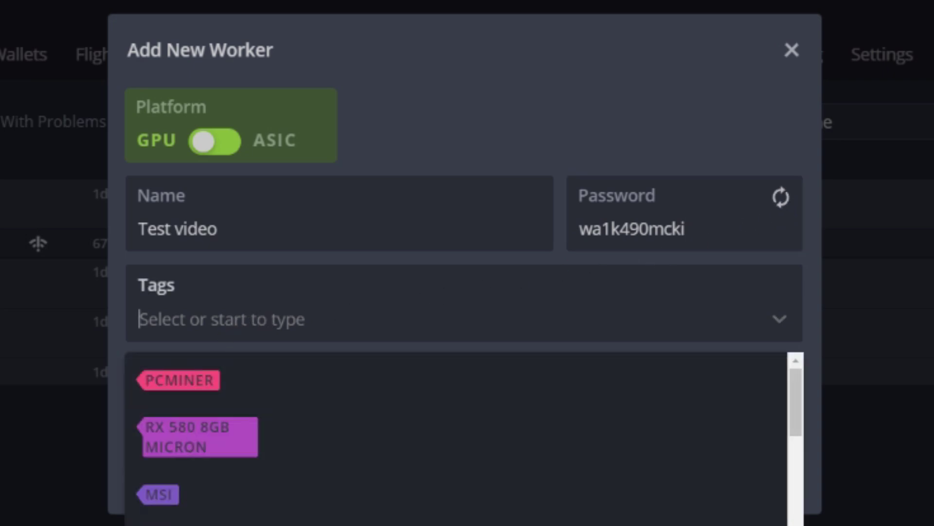
left_click(258, 314)
left_click(234, 411)
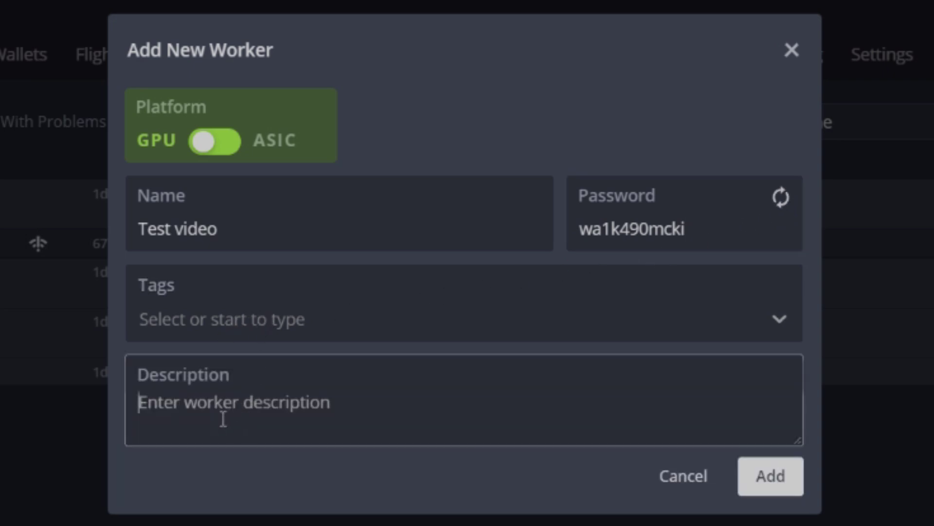
type("Te")
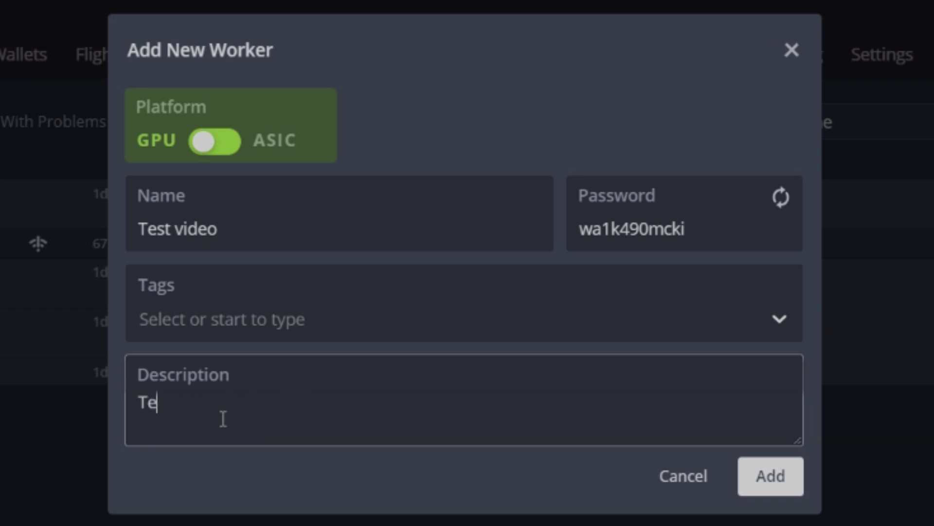
type("st worker for video")
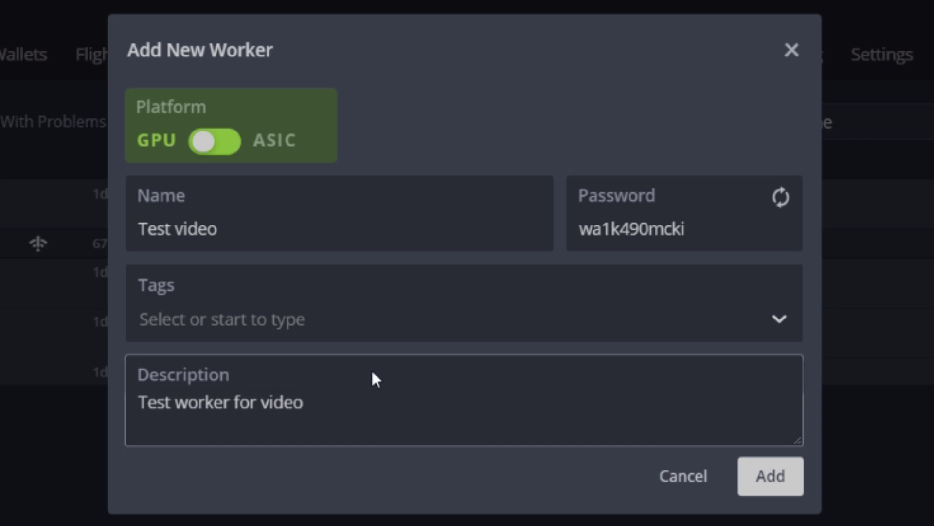
left_click(774, 484)
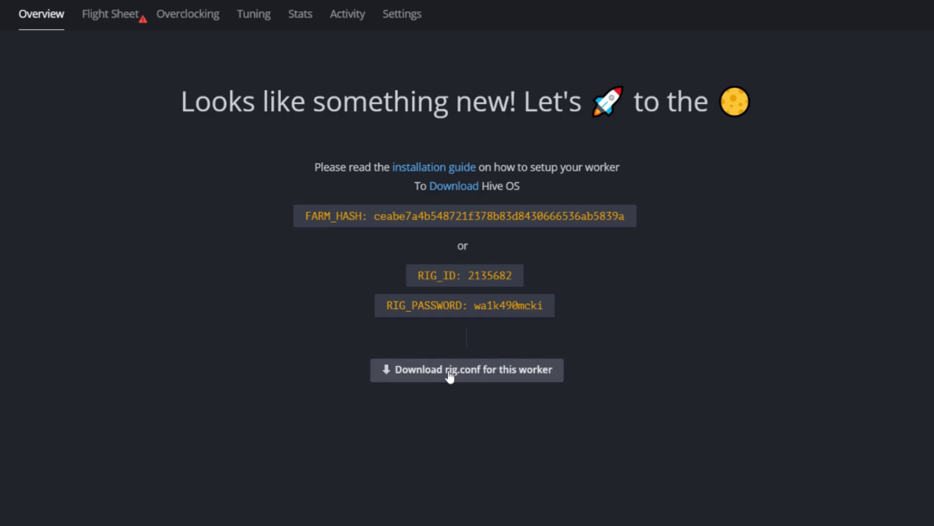
Download the Test video worker's rig.conf, then again from the worker's Settings page
left_click(433, 374)
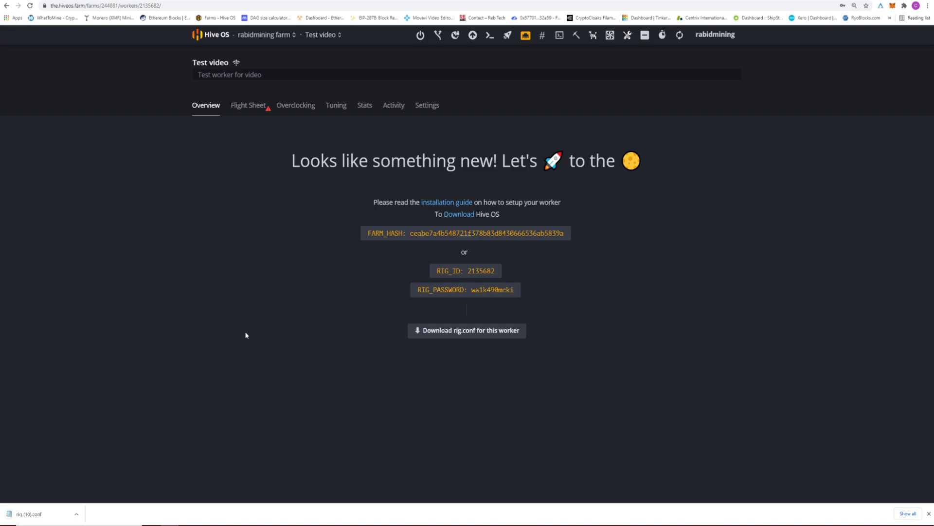
left_click(257, 35)
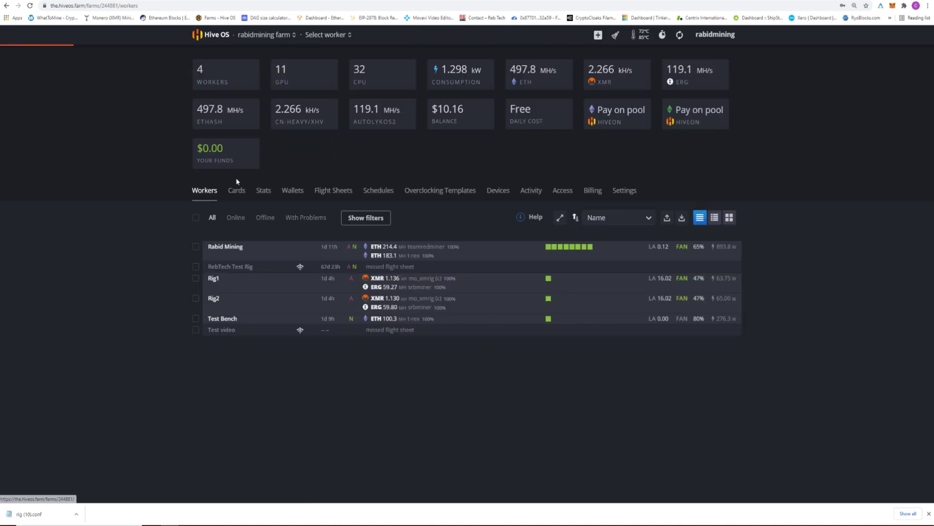
left_click(228, 332)
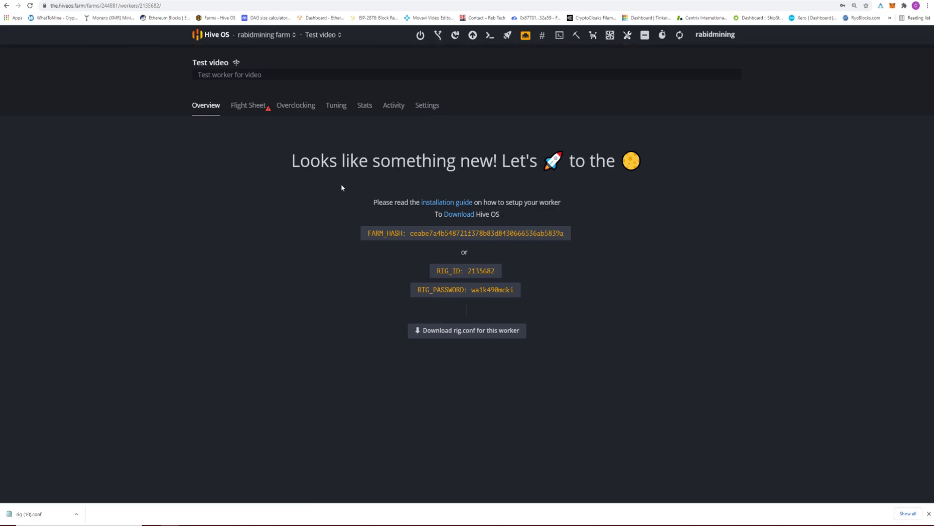
left_click(435, 109)
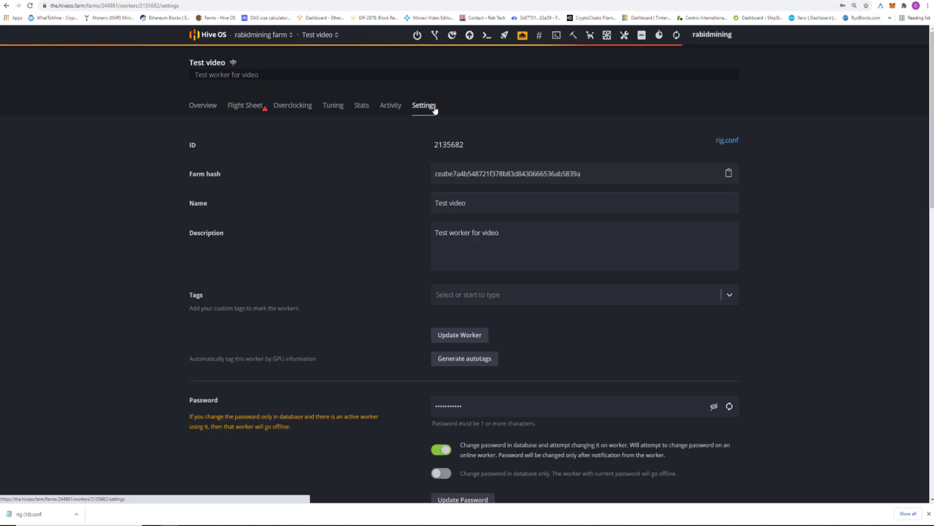
scroll(338, 349, "down", 3)
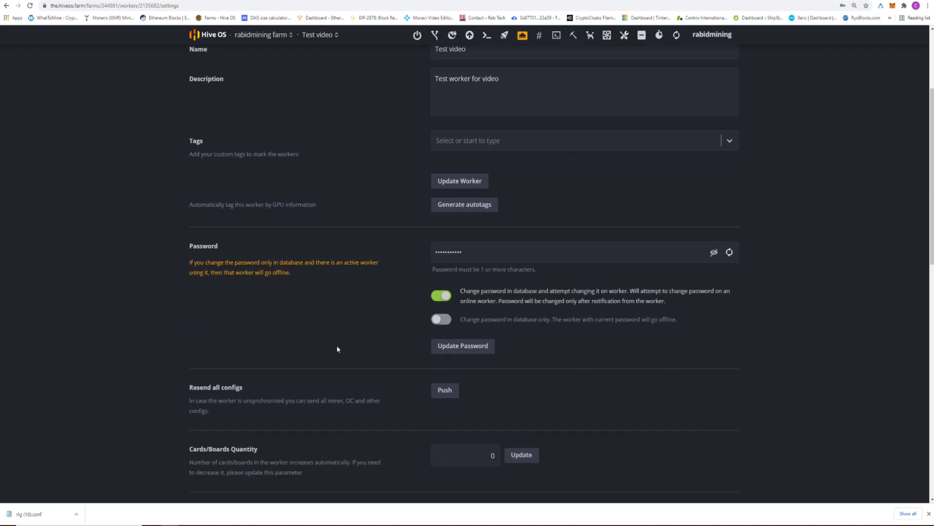
scroll(337, 349, "up", 4)
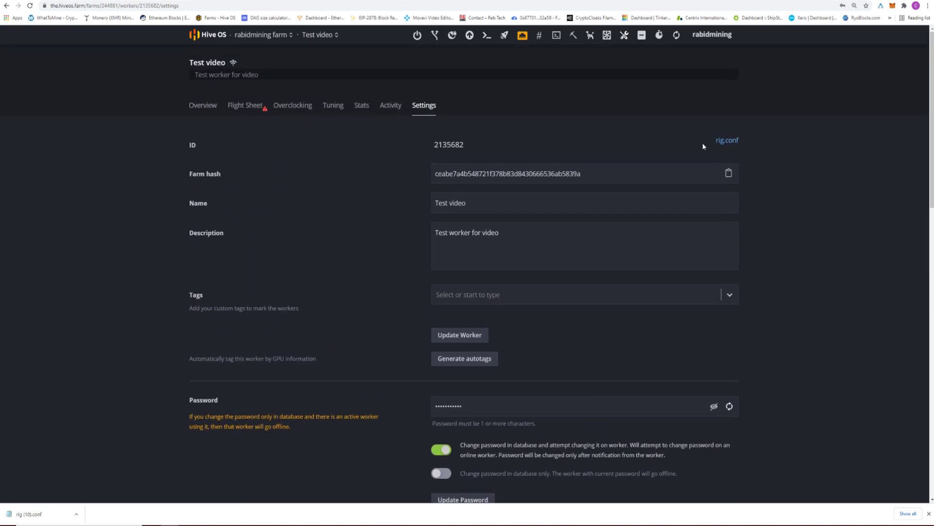
left_click(731, 141)
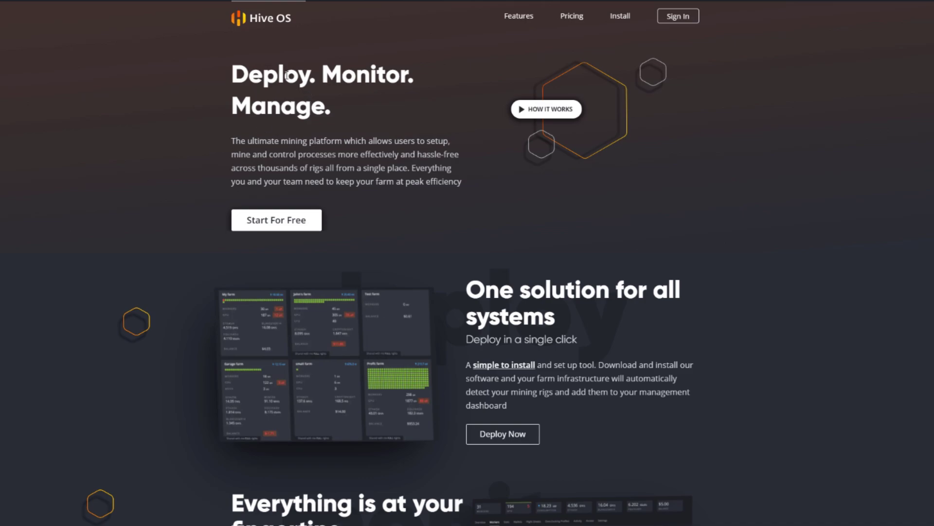
Download the stable GPU Hive OS image (hiveos-0.6-203) as a ZIP from the Install page
left_click(621, 16)
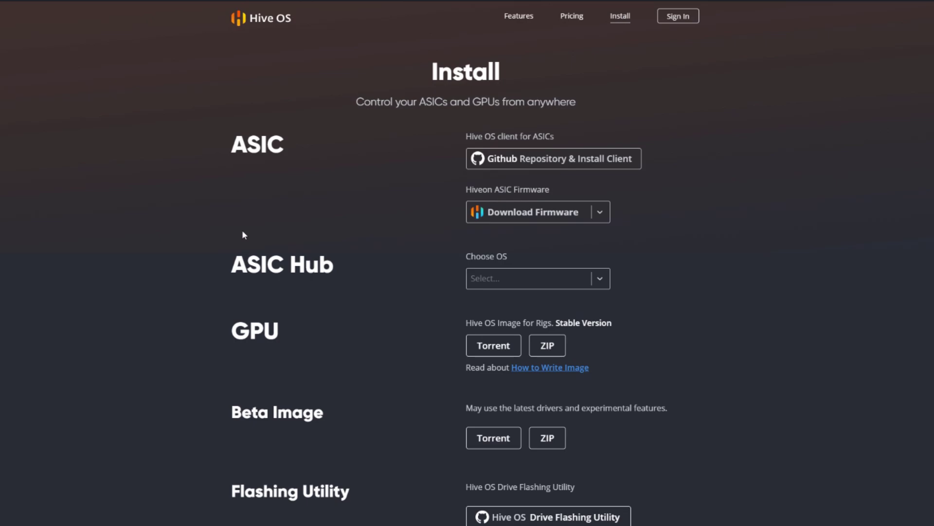
scroll(155, 299, "down", 3)
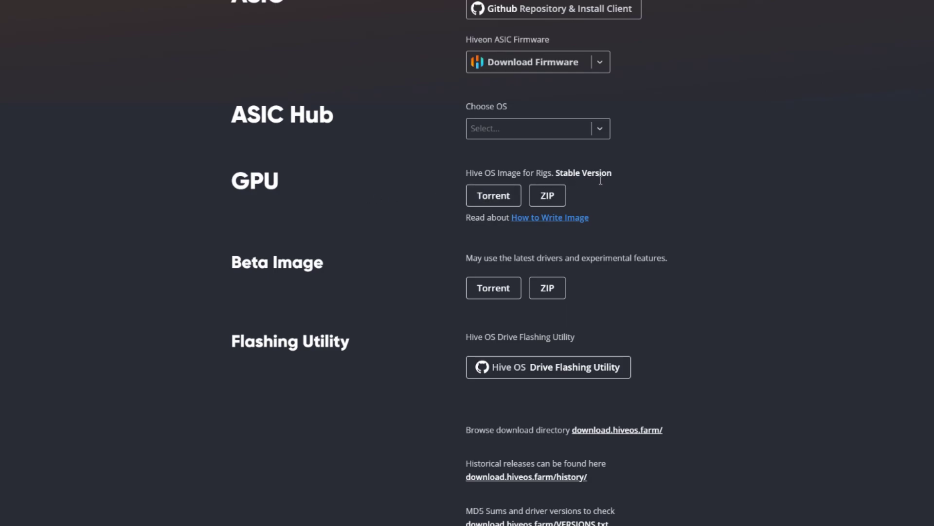
left_click(548, 197)
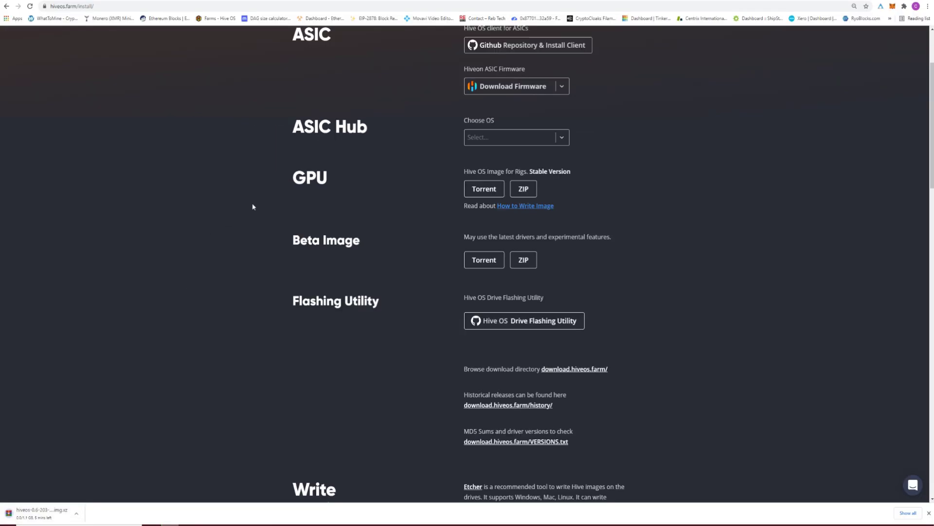
scroll(252, 207, "up", 1)
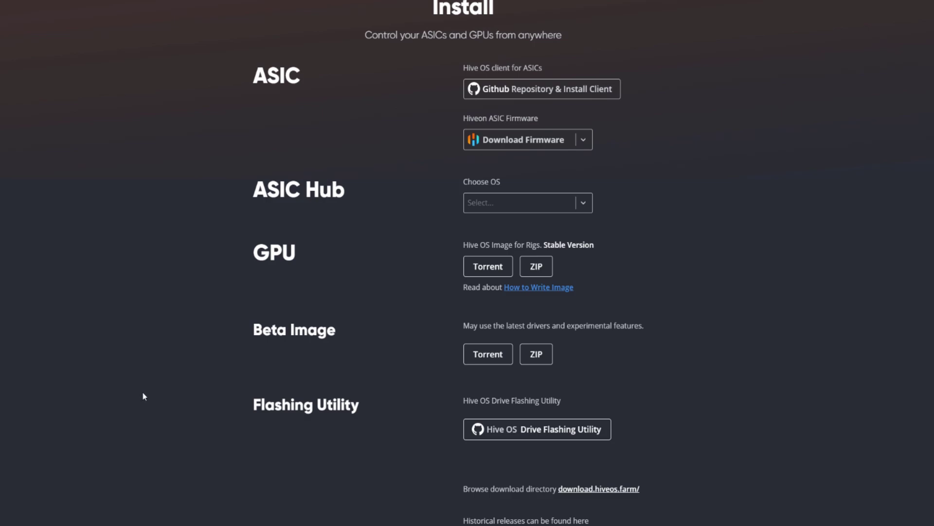
scroll(142, 392, "down", 4)
scroll(289, 399, "up", 2)
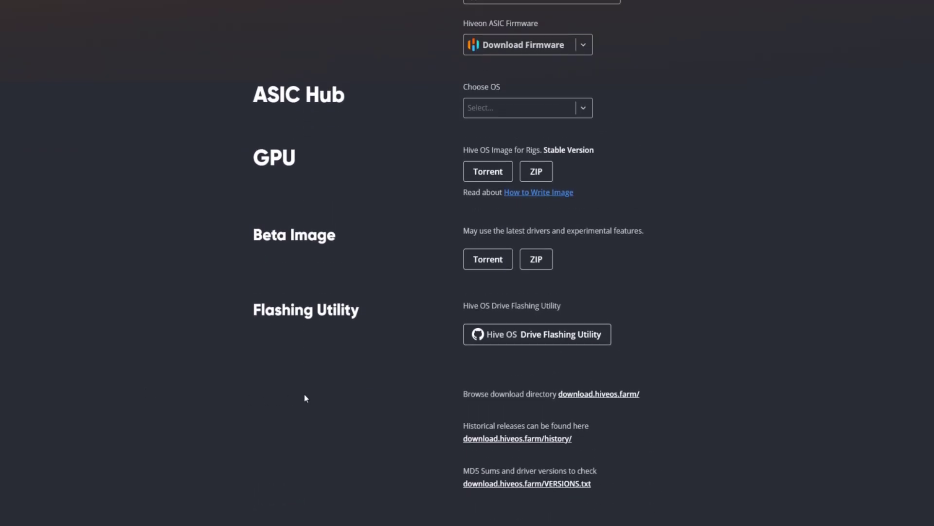
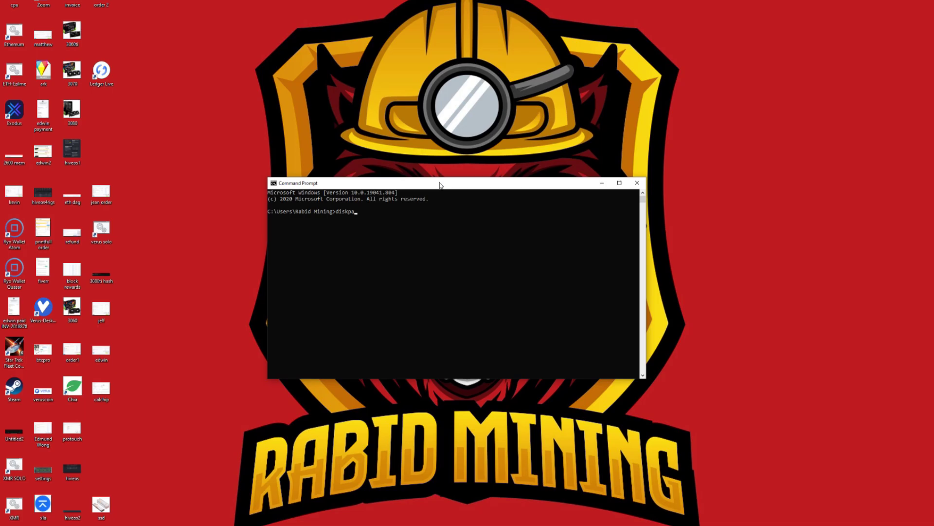
Launch DiskPart with administrator permission and list all attached disks
key("Return")
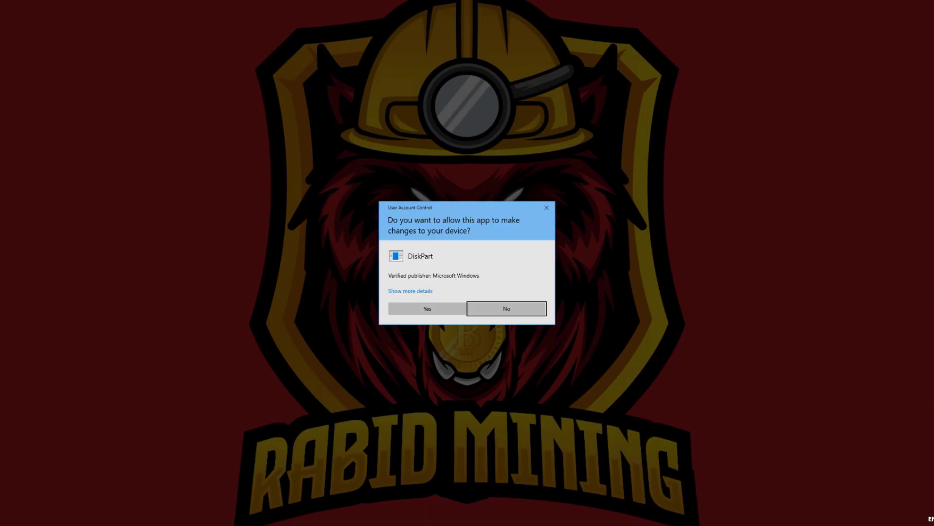
left_click(427, 308)
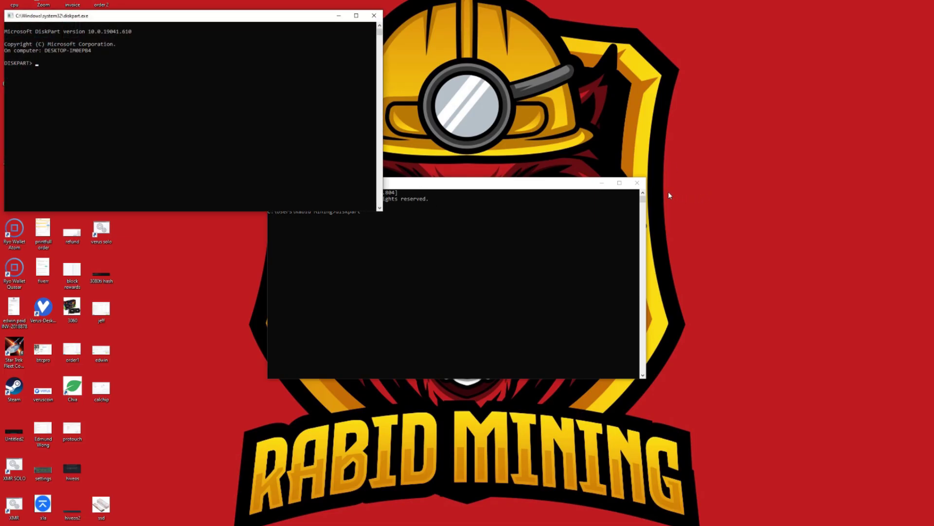
left_click(637, 182)
left_click_drag(224, 18, 507, 194)
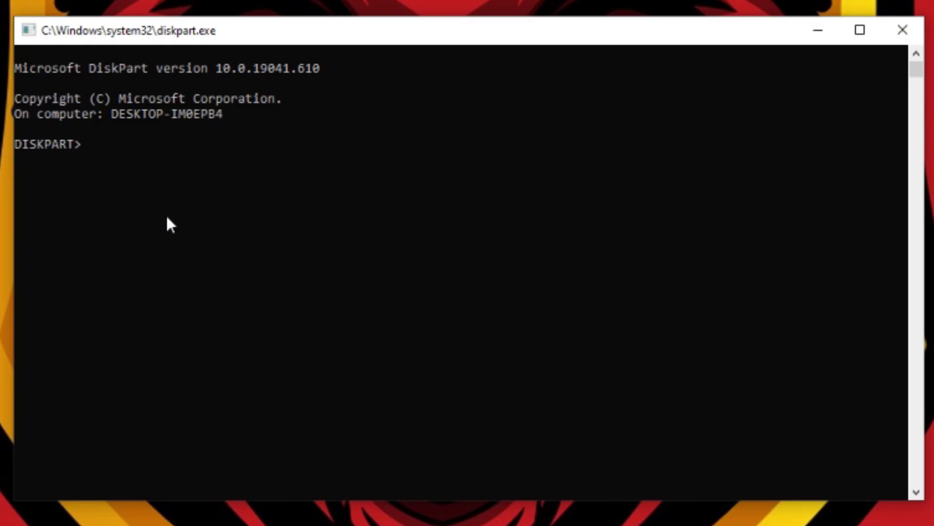
type("list disk")
key("Return")
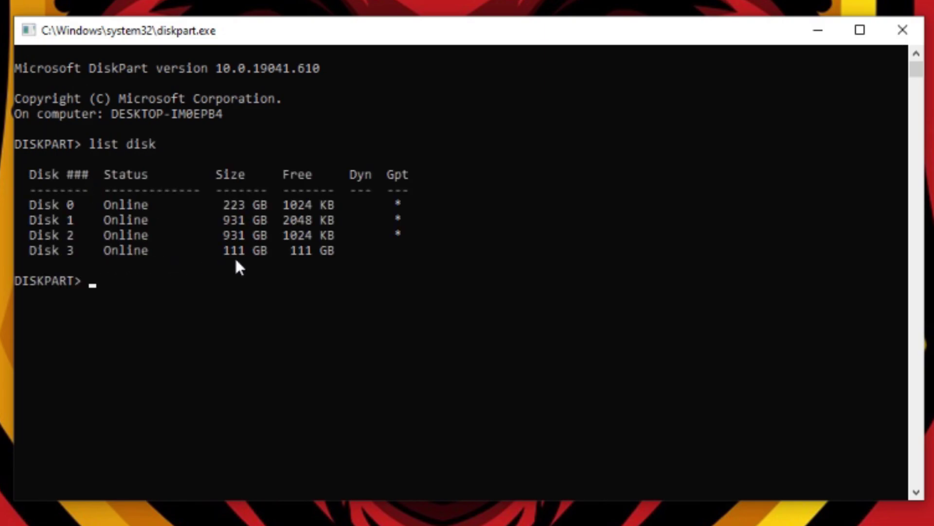
Select the 111 GB Disk 3, confirm the selection, wipe it with clean, and exit DiskPart
type("select disk 3")
key("Return")
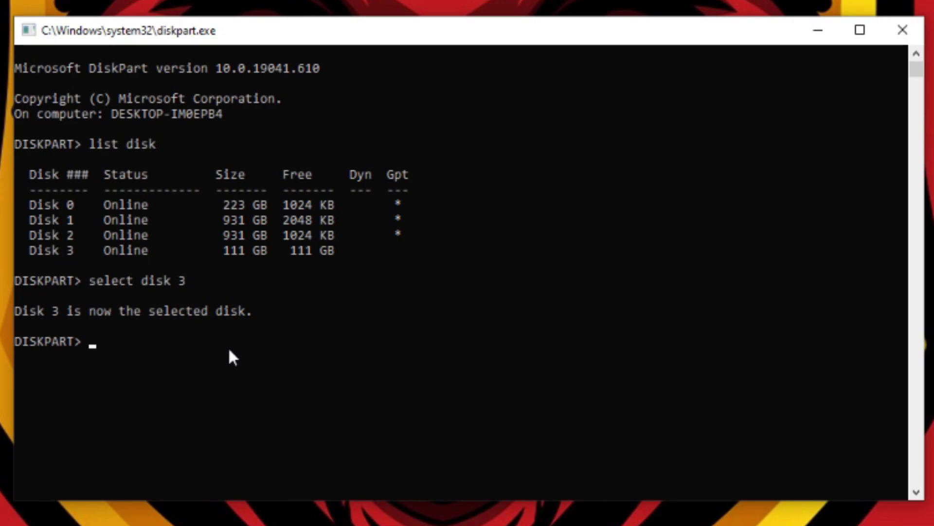
type("list disk")
key("Return")
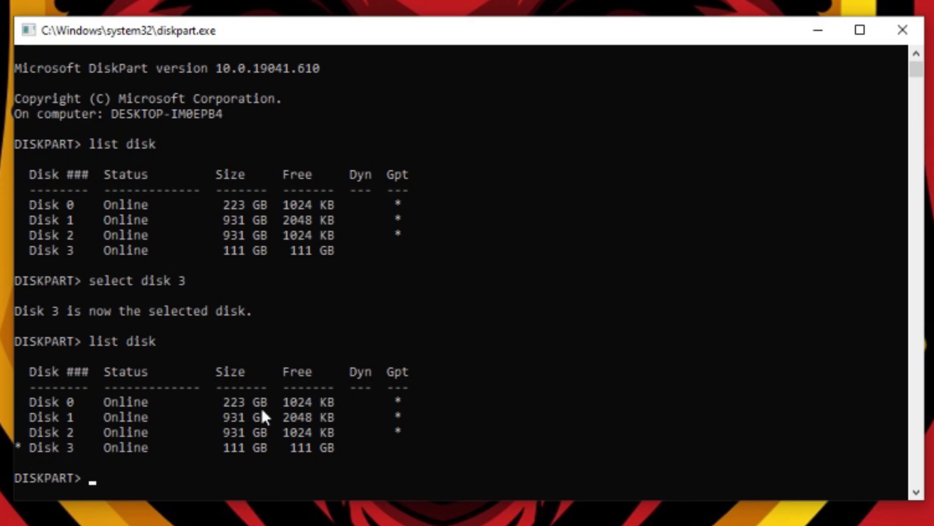
type("clean")
key("Return")
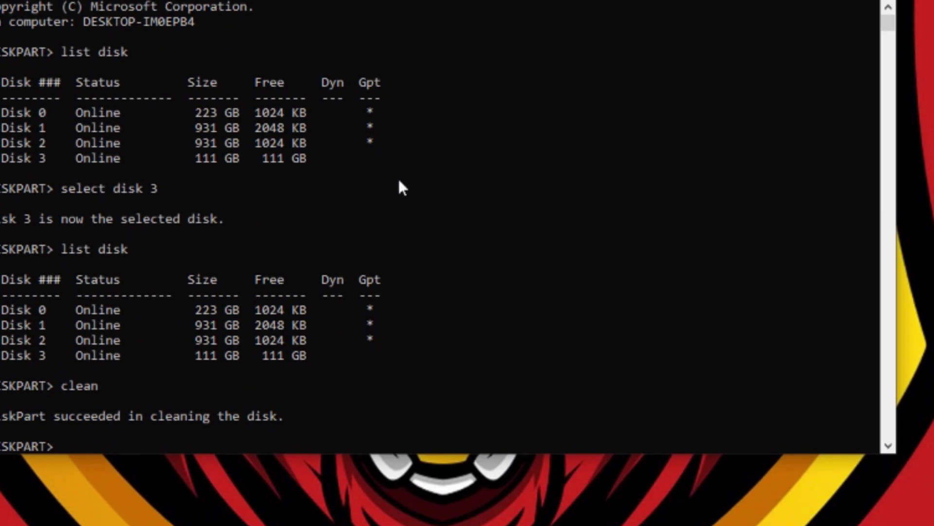
left_click(871, 2)
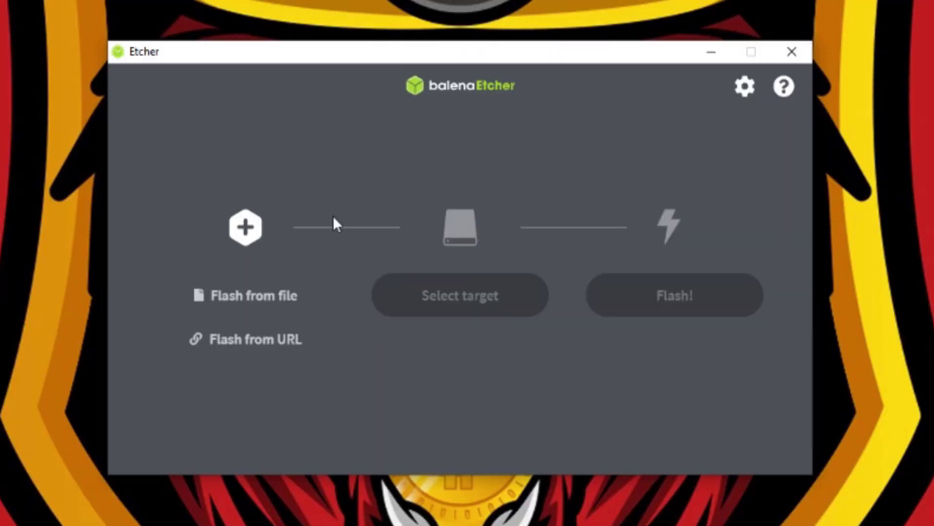
Load the hiveos-0.6-203-stable@210403 image as the flash source
left_click(259, 297)
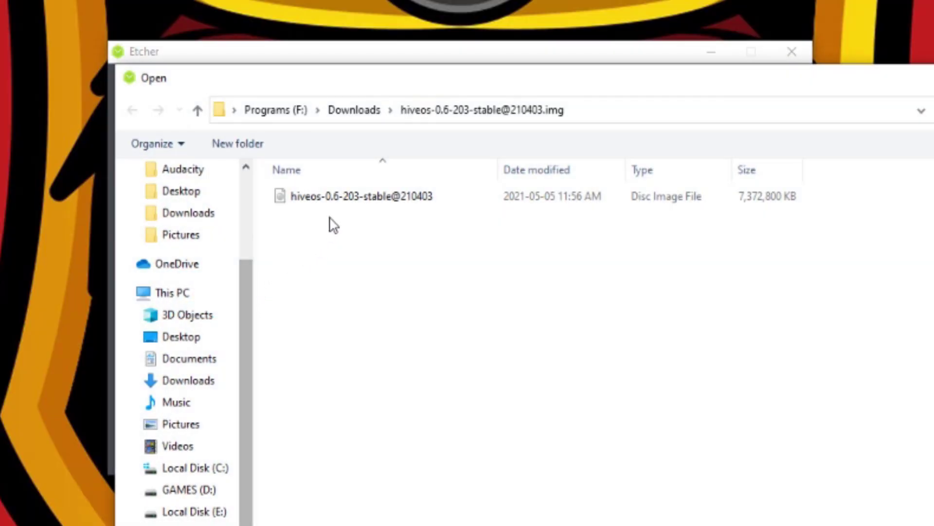
left_click(334, 207)
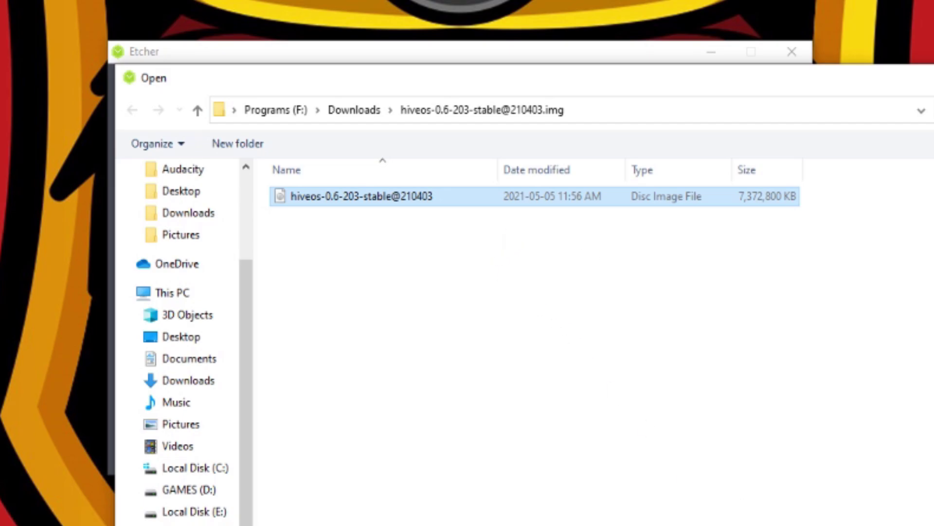
double_click(434, 196)
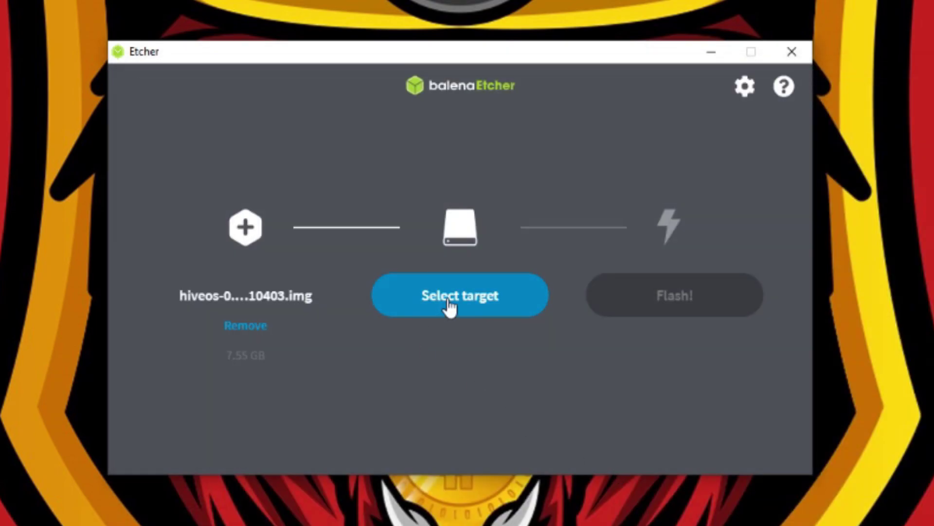
Target the 120 GB Kingston SSD and start flashing, approving the large-drive warning and UAC
left_click(448, 308)
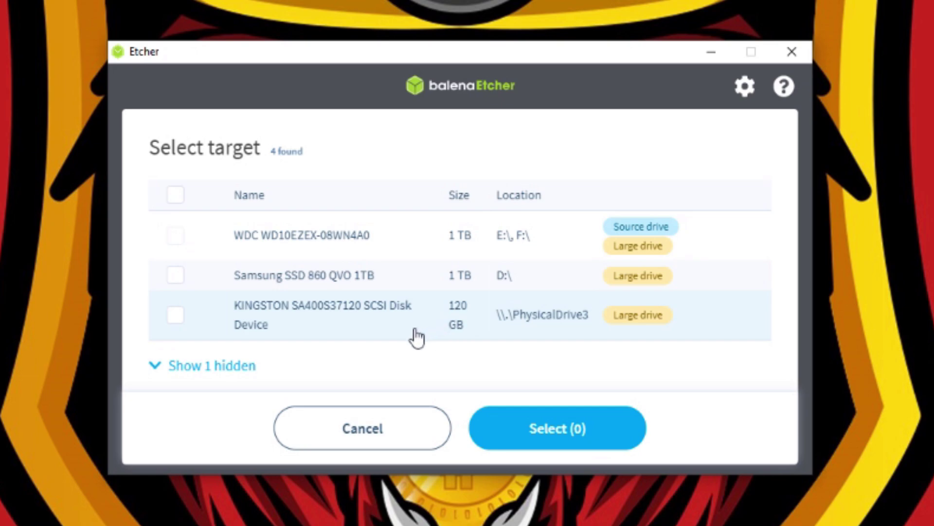
left_click(177, 317)
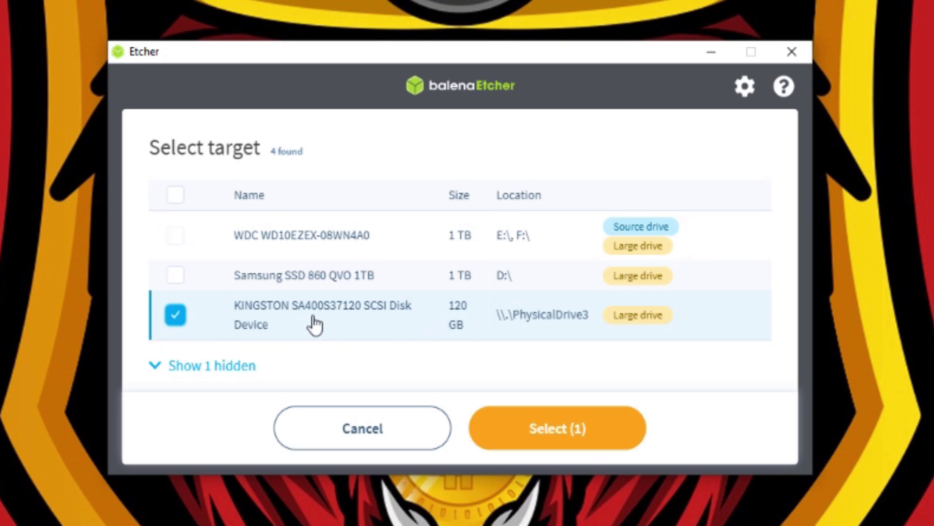
left_click(557, 440)
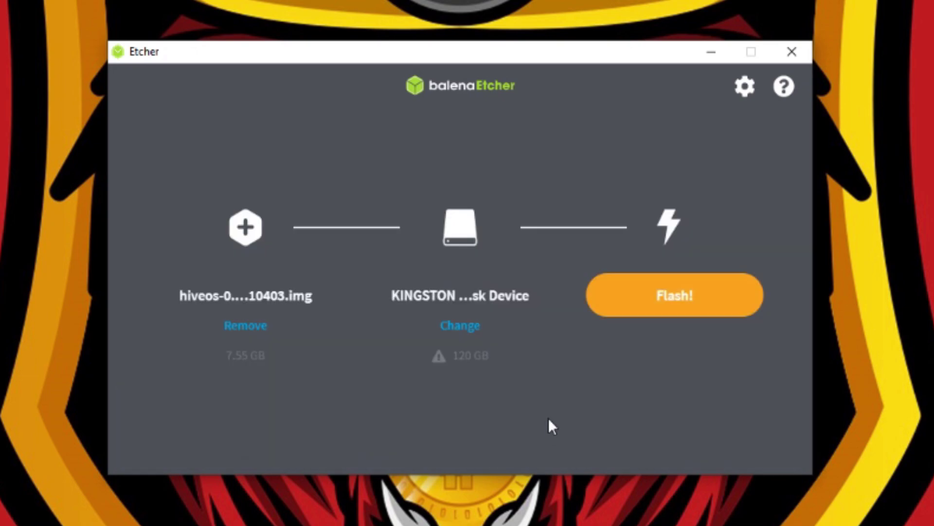
left_click(668, 307)
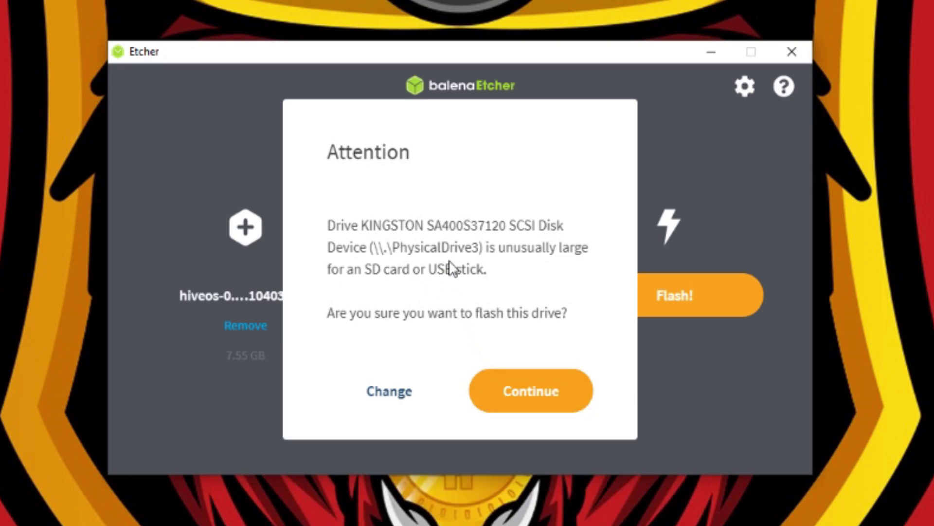
left_click(536, 397)
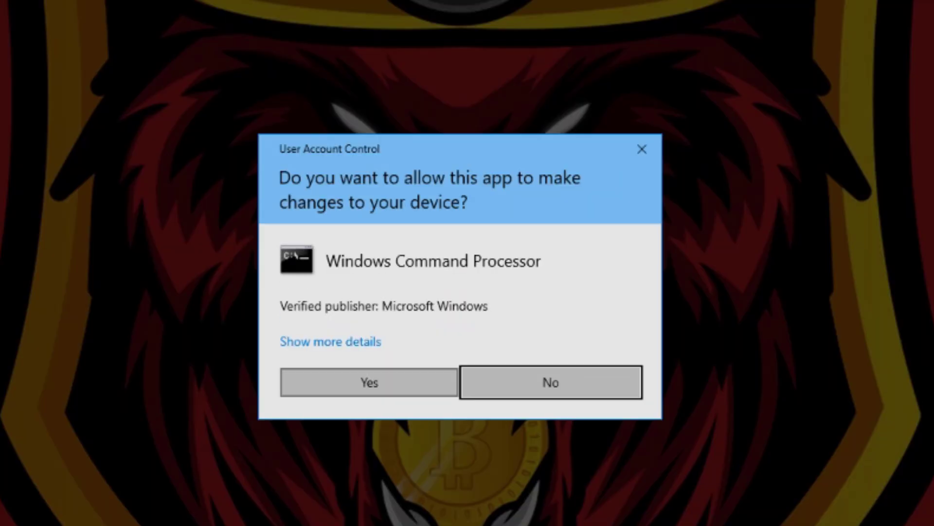
left_click(395, 388)
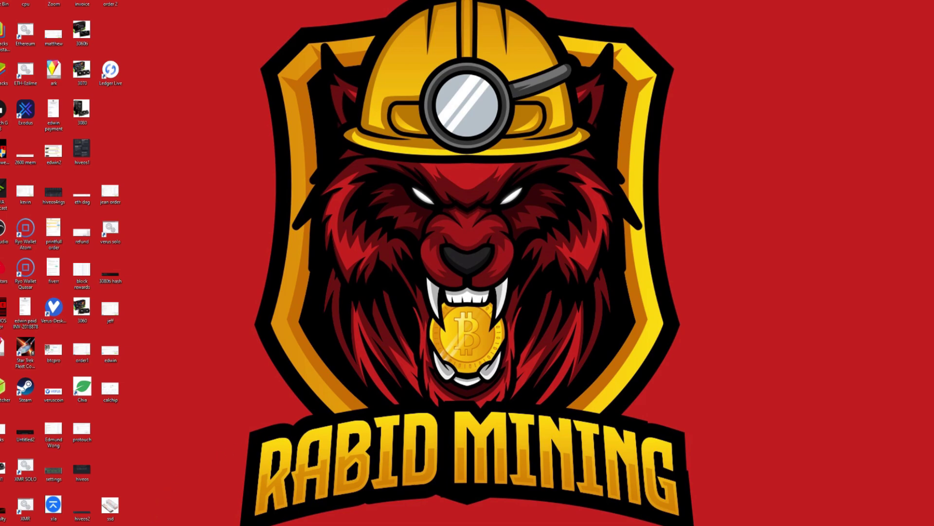
Open Disk Management from Windows search
key("super+s")
left_click(84, 327)
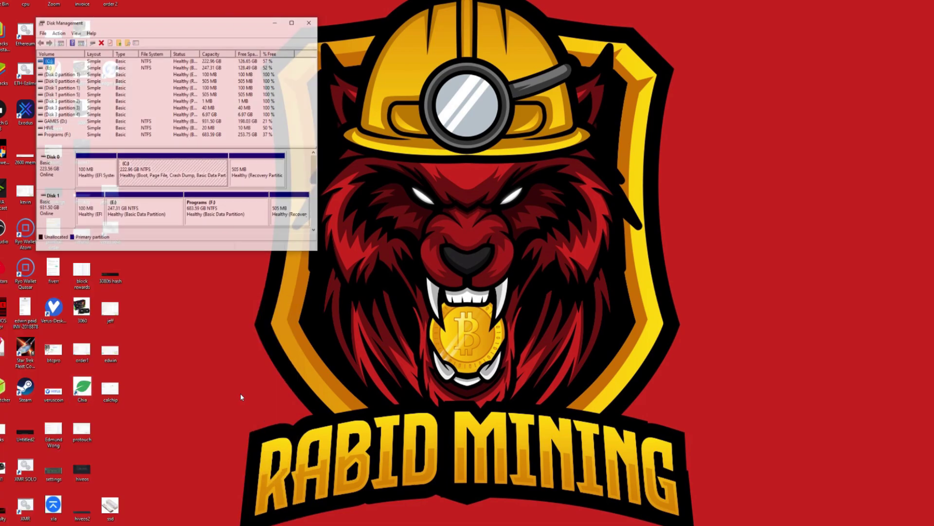
left_click_drag(191, 26, 441, 119)
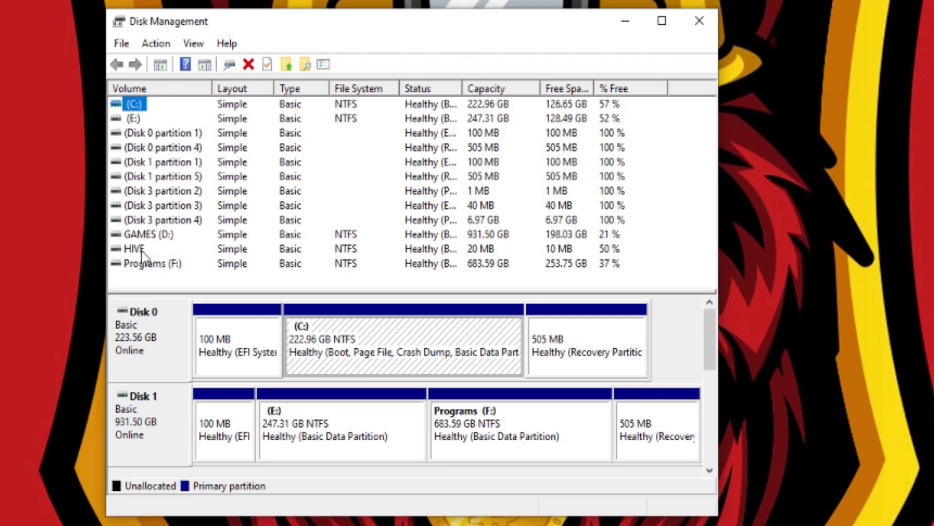
Assign drive letter G to the 20 MB HIVE volume and close Disk Management
left_click(301, 223)
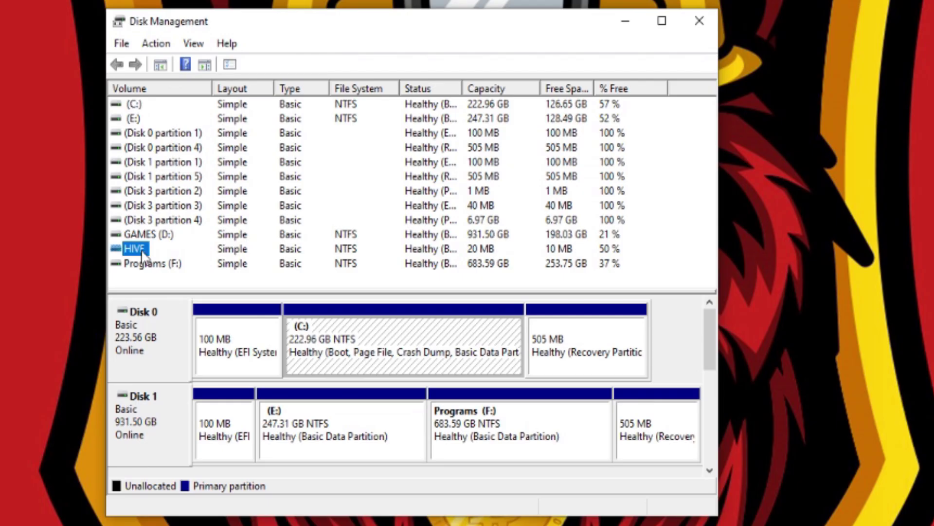
right_click(141, 252)
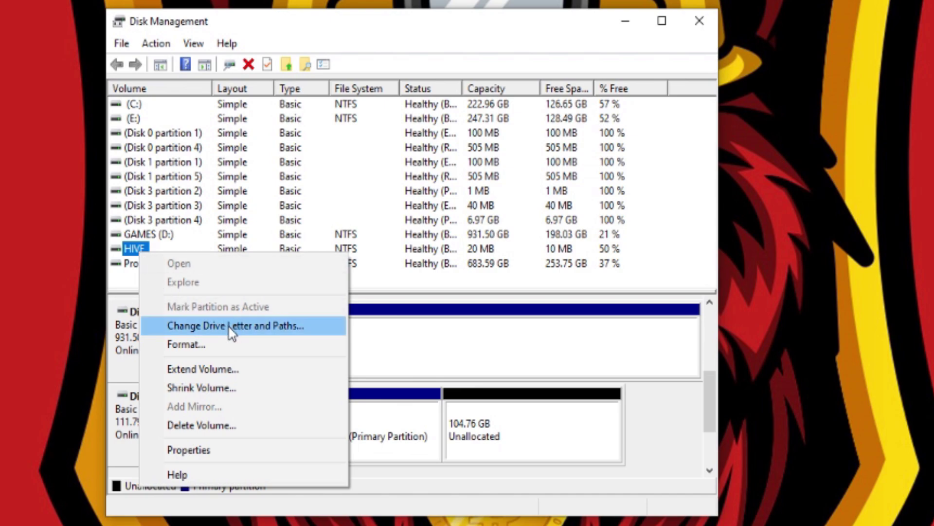
left_click(230, 329)
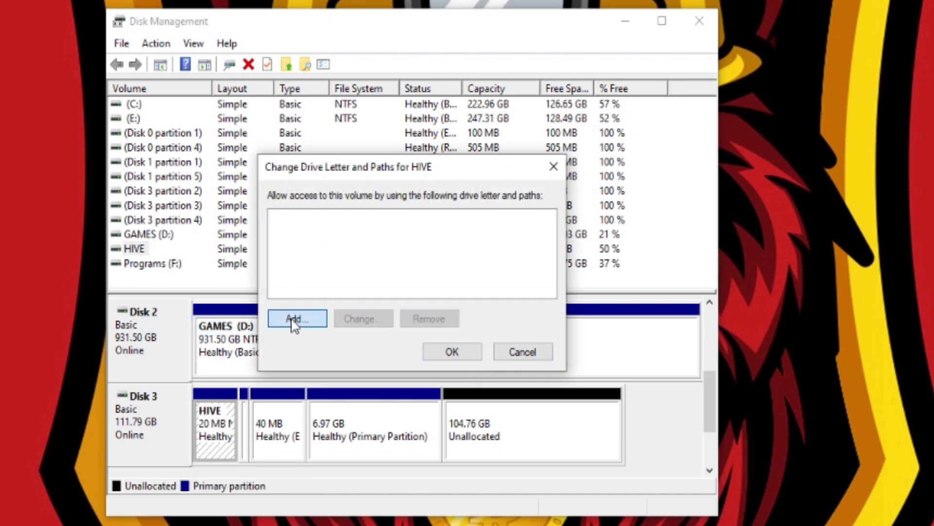
left_click(292, 320)
left_click(460, 322)
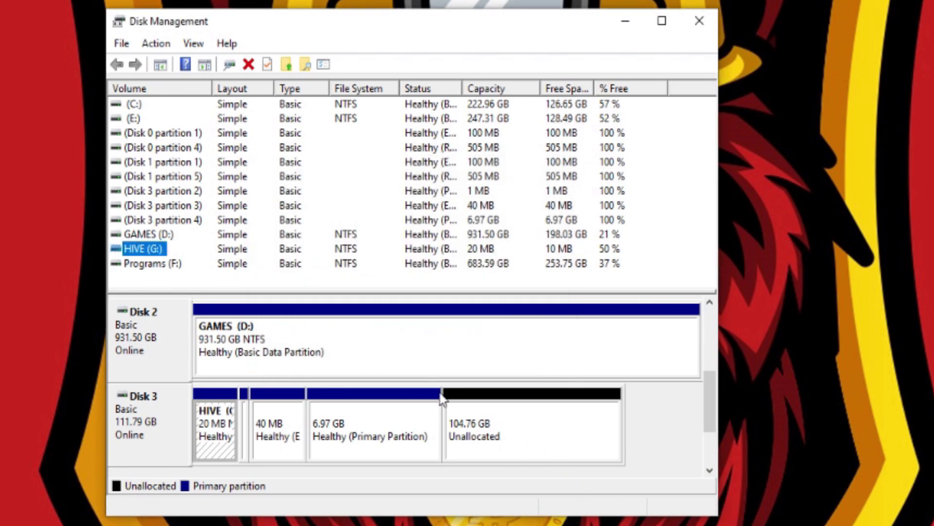
left_click(700, 25)
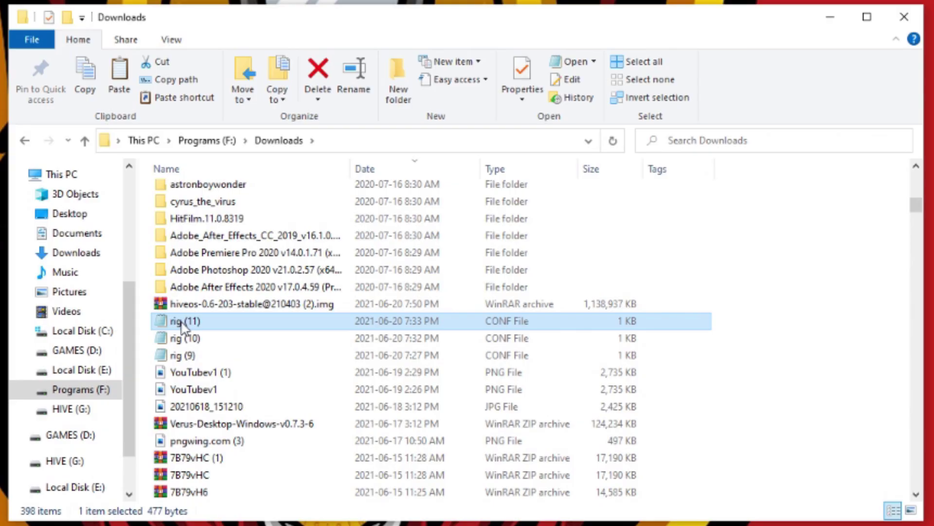
Copy the rig (11) config file from Downloads and paste it into HIVE (G:)
right_click(181, 322)
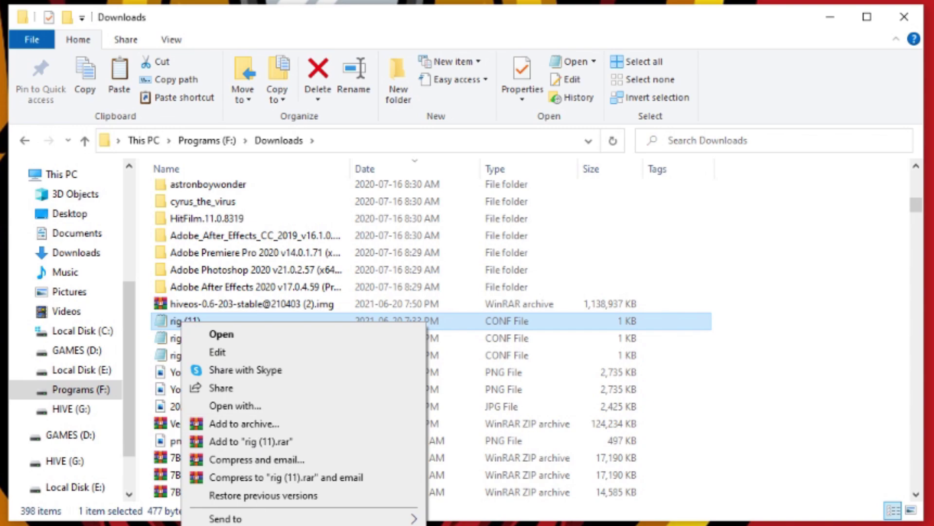
key("Escape")
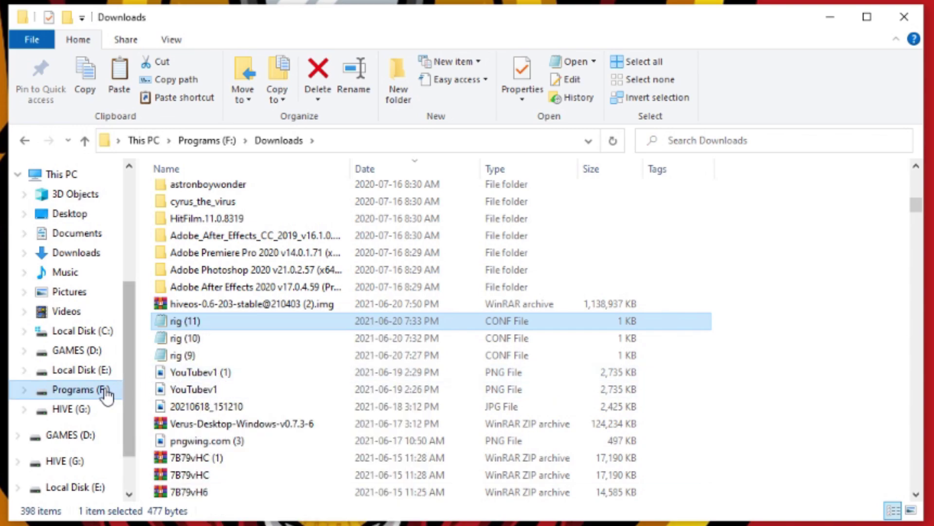
left_click(77, 410)
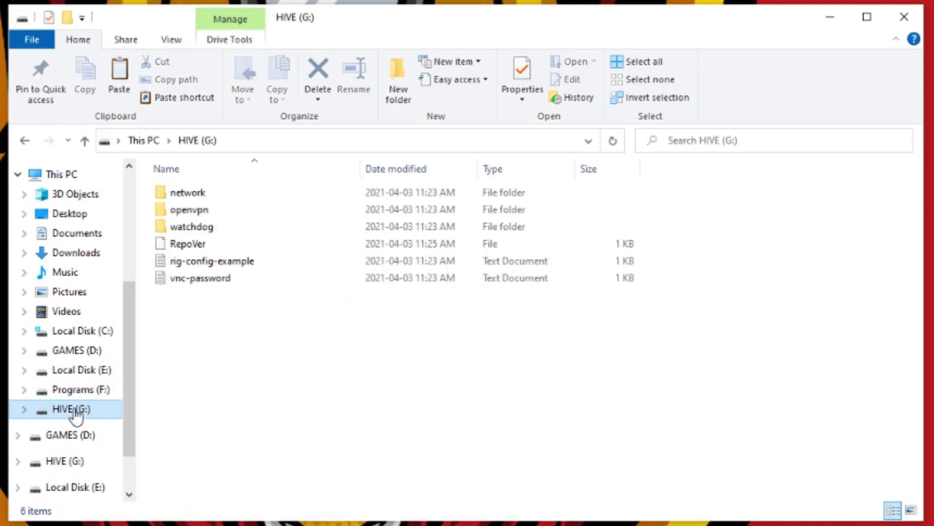
right_click(212, 343)
left_click(251, 453)
Rename the pasted rig (11) file to rig
left_click(232, 352)
left_click(214, 301)
left_click(208, 302)
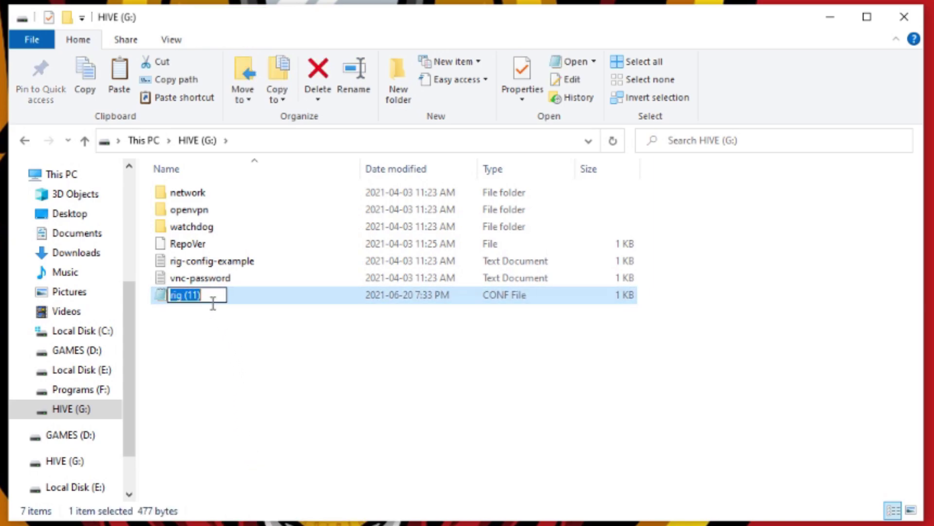
left_click(217, 303)
key("BackSpace")
key("BackSpace")
key("BackSpace")
key("BackSpace")
key("BackSpace")
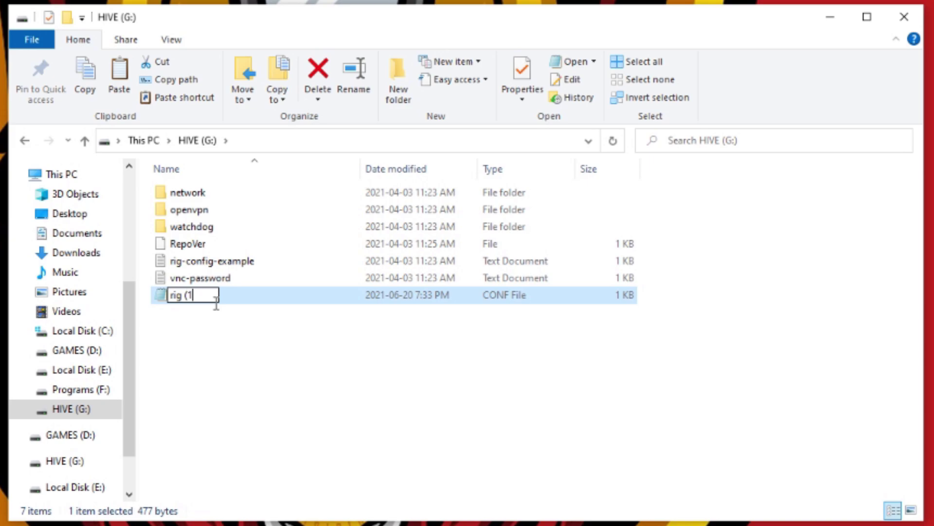
key("Return")
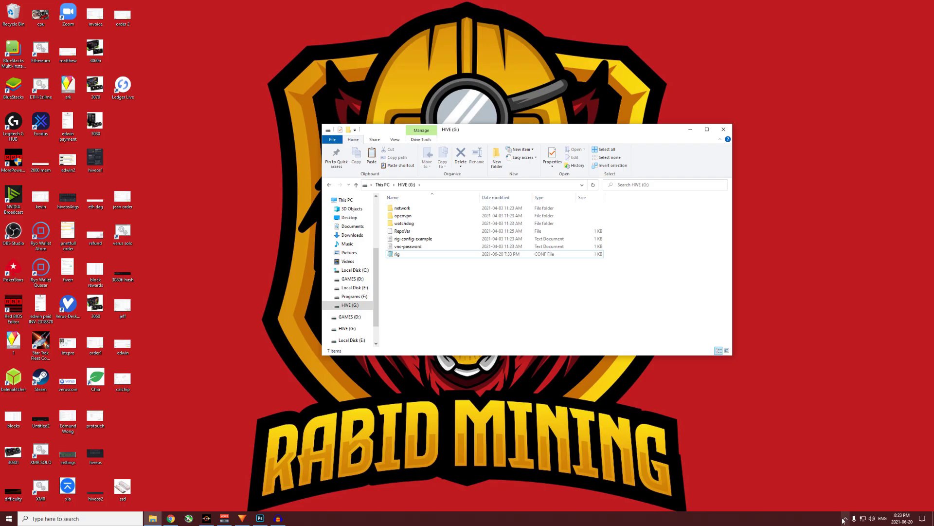
Safely eject the HIVE drive from the system tray
left_click(846, 518)
left_click(832, 489)
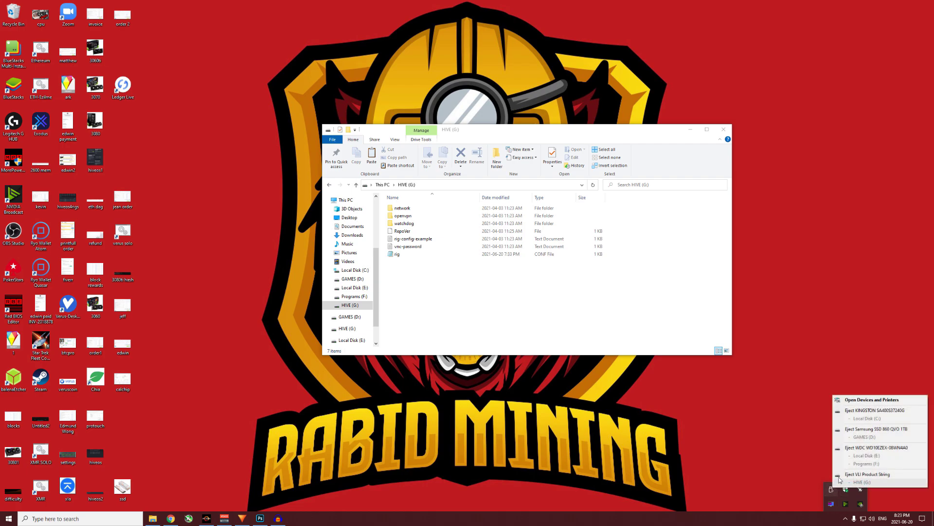
left_click(855, 476)
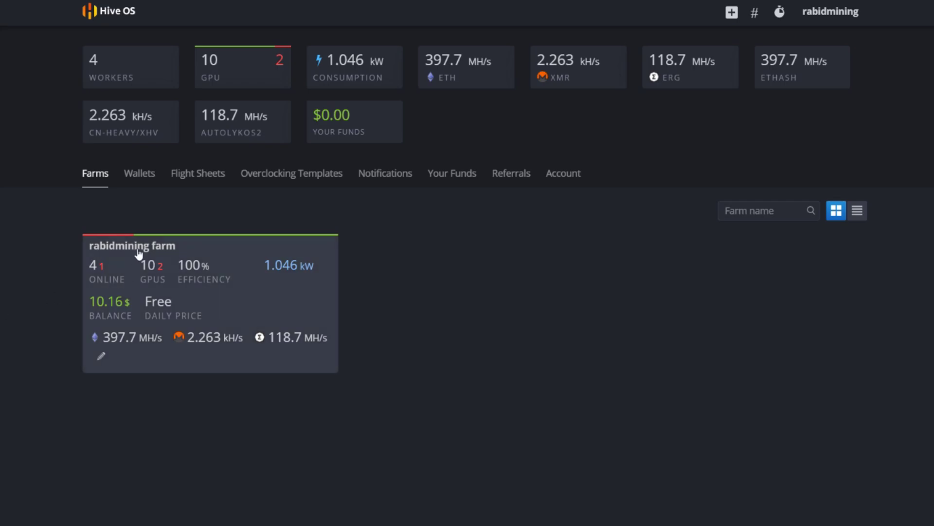
Open the rabidmining farm and its Test video worker, then go to Wallets
left_click(140, 253)
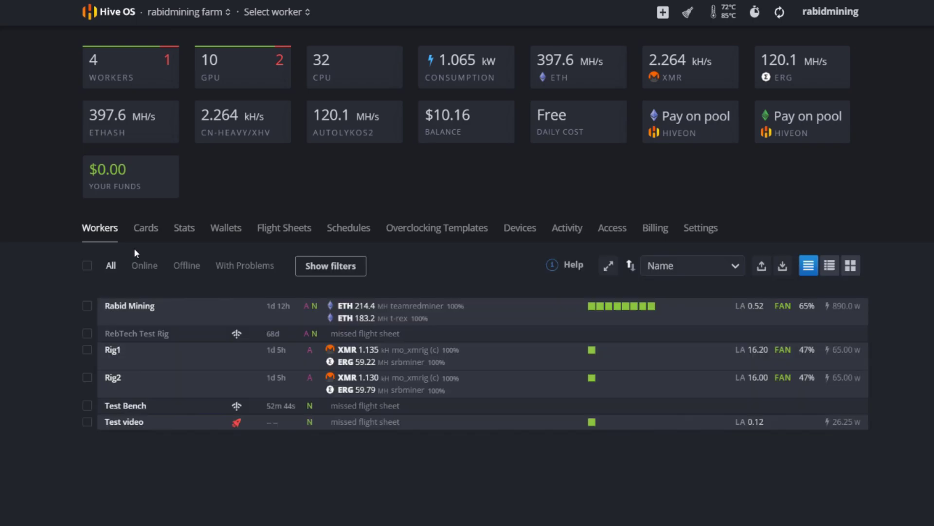
left_click(129, 422)
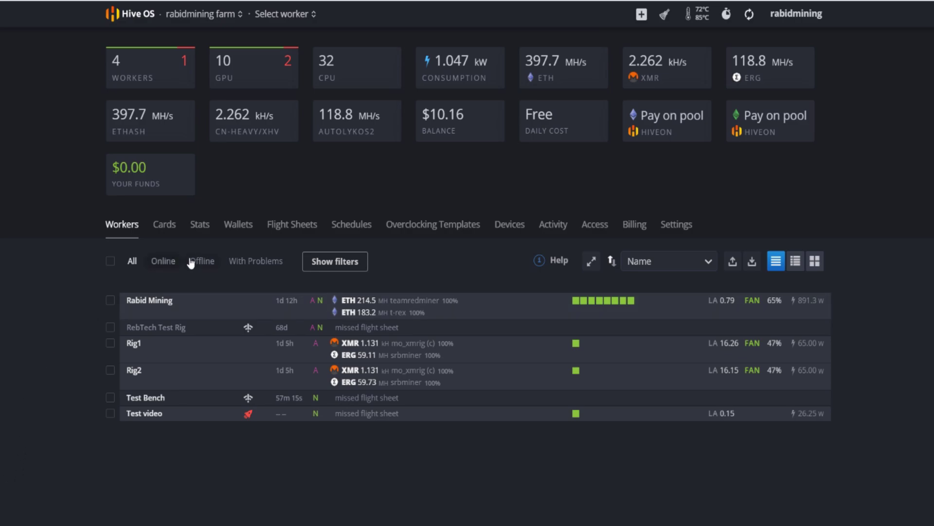
left_click(244, 230)
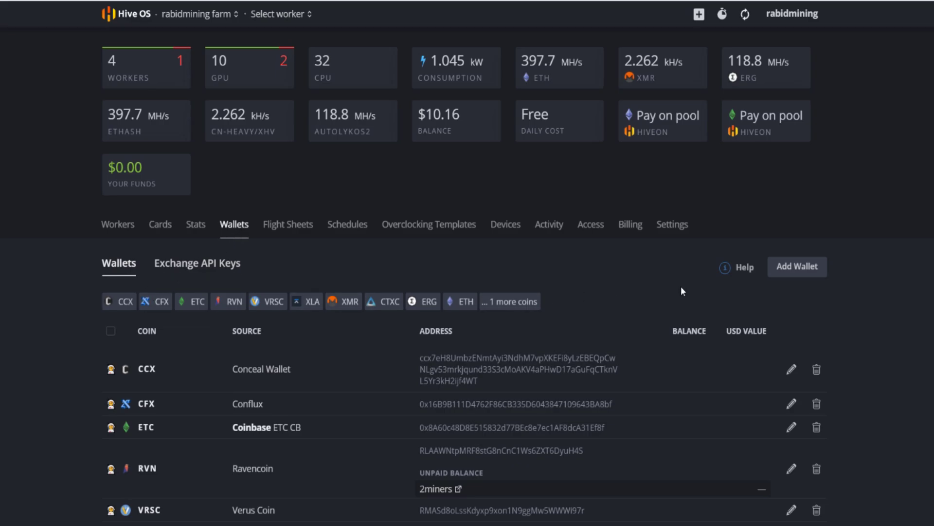
Open the Add Wallet form, cancel it, and review the existing CCX, CFX, ETC, RVN, VRSC wallets
left_click(793, 268)
left_click(449, 303)
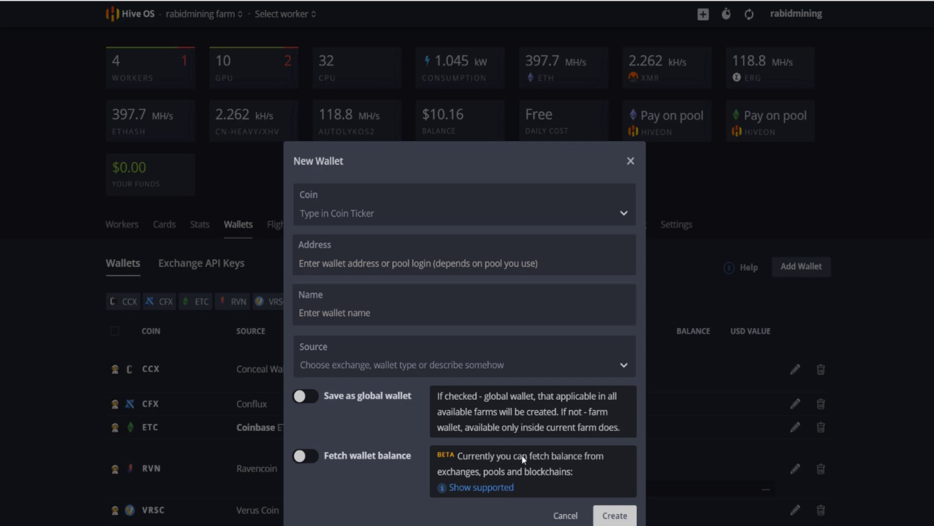
left_click(565, 514)
scroll(566, 487, "down", 1)
scroll(10, 467, "down", 6)
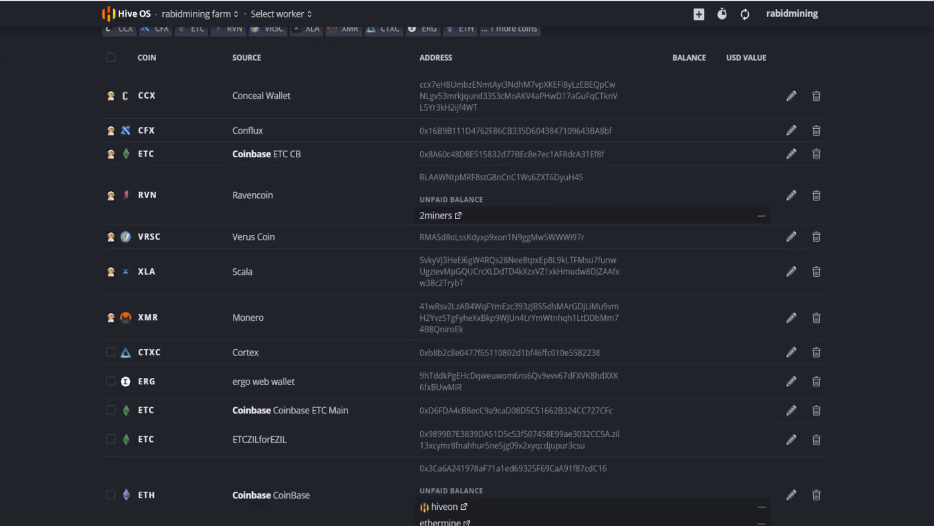
scroll(9, 466, "up", 4)
scroll(10, 466, "up", 3)
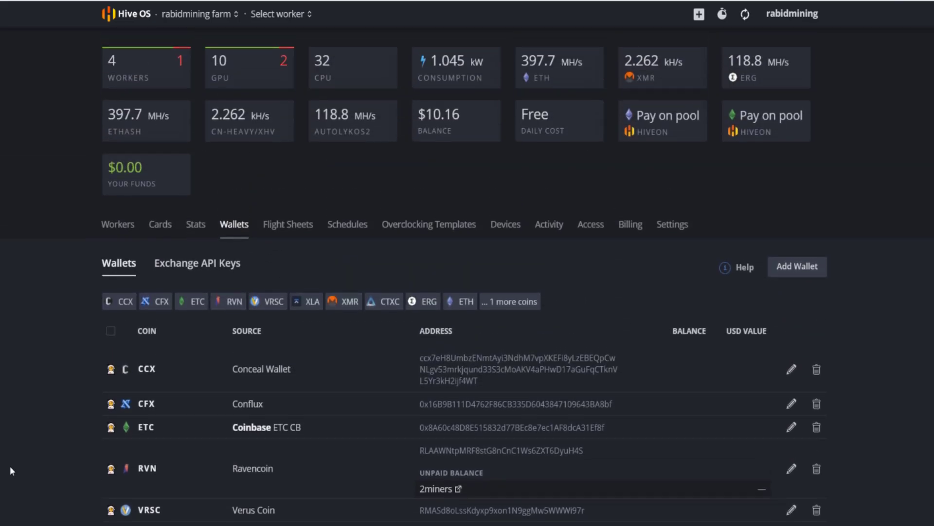
scroll(10, 466, "down", 7)
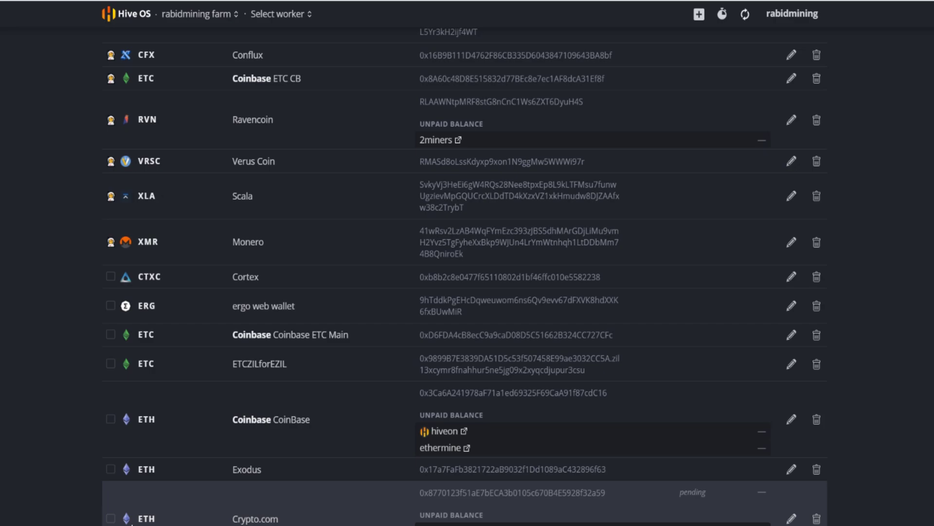
scroll(95, 343, "up", 7)
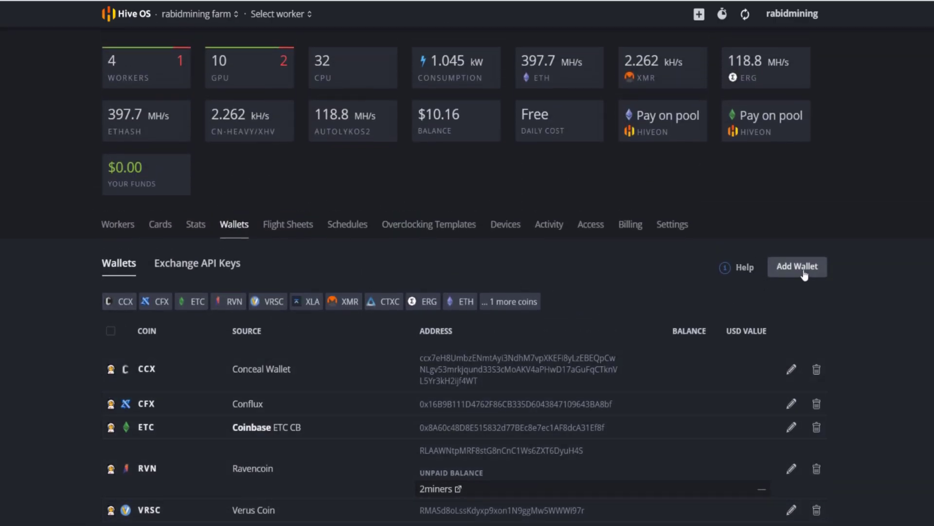
Start a new wallet with coin ETH and paste the wallet address
left_click(797, 266)
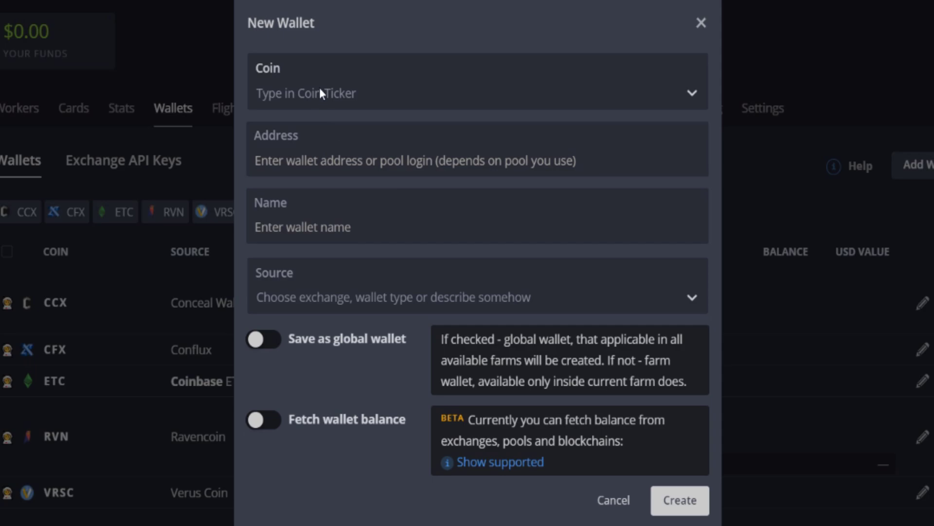
left_click(321, 91)
type("eth")
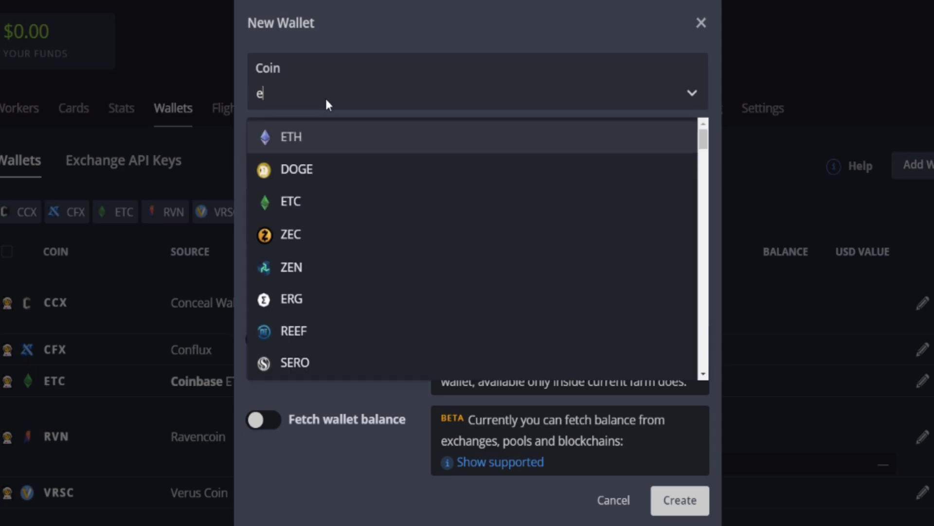
left_click(290, 136)
left_click(324, 164)
Name the wallet Test Video and create it
left_click(322, 236)
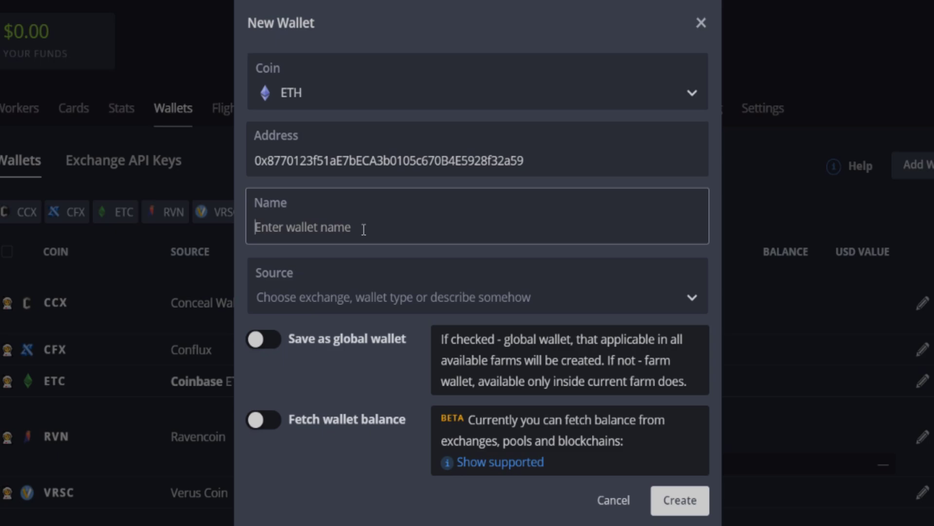
type("Test ")
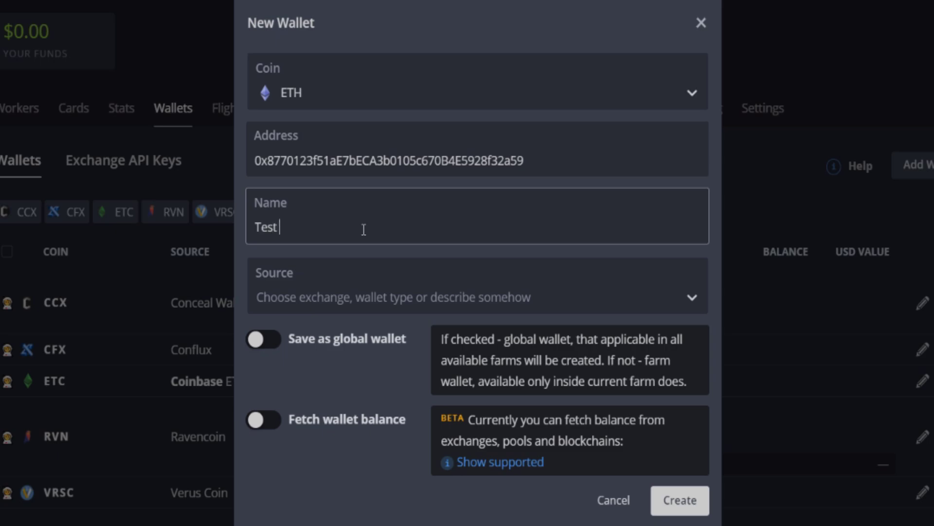
type("Video")
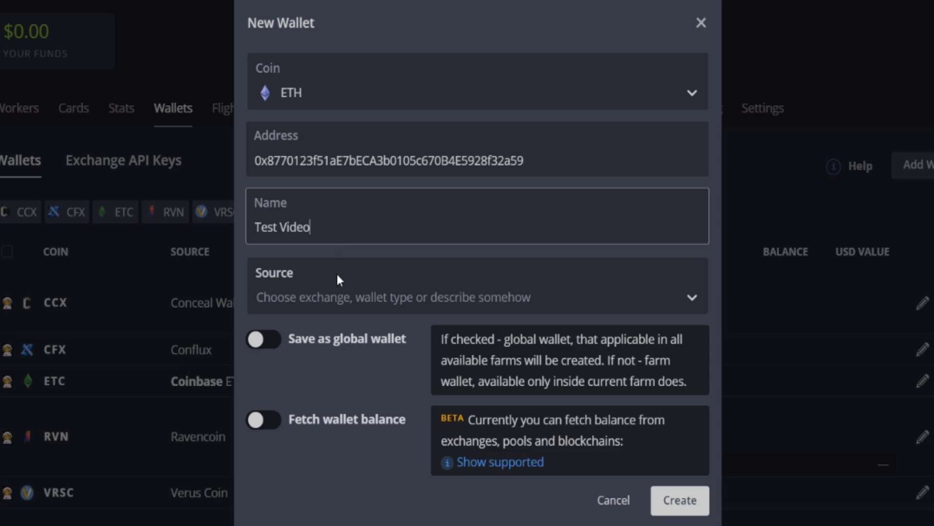
left_click(355, 298)
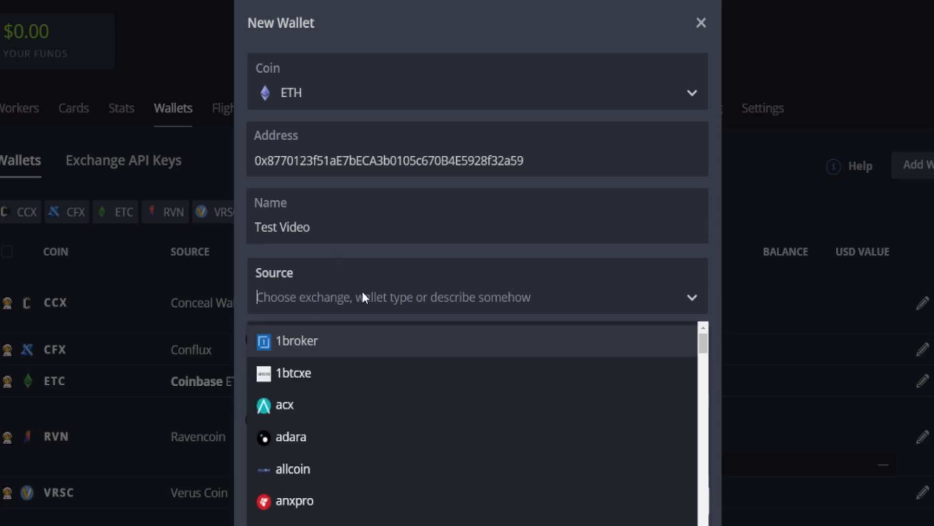
left_click(361, 290)
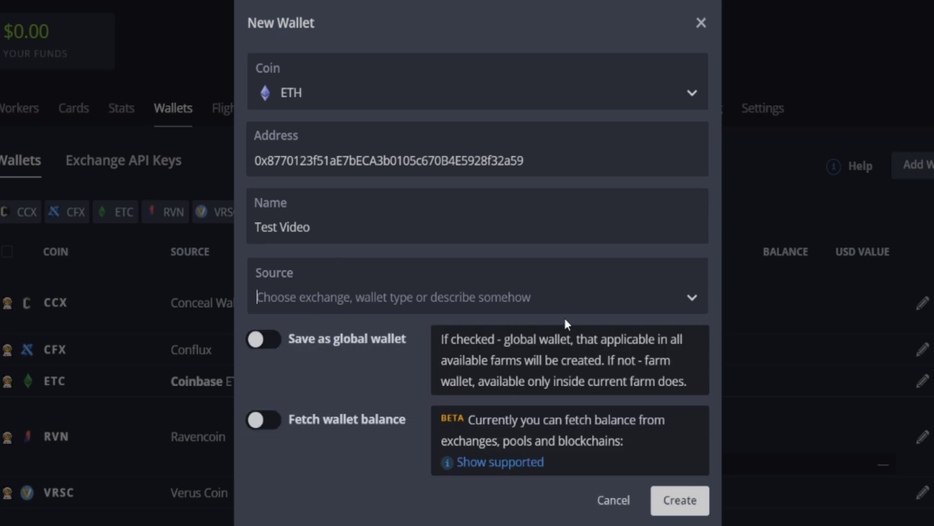
left_click(685, 506)
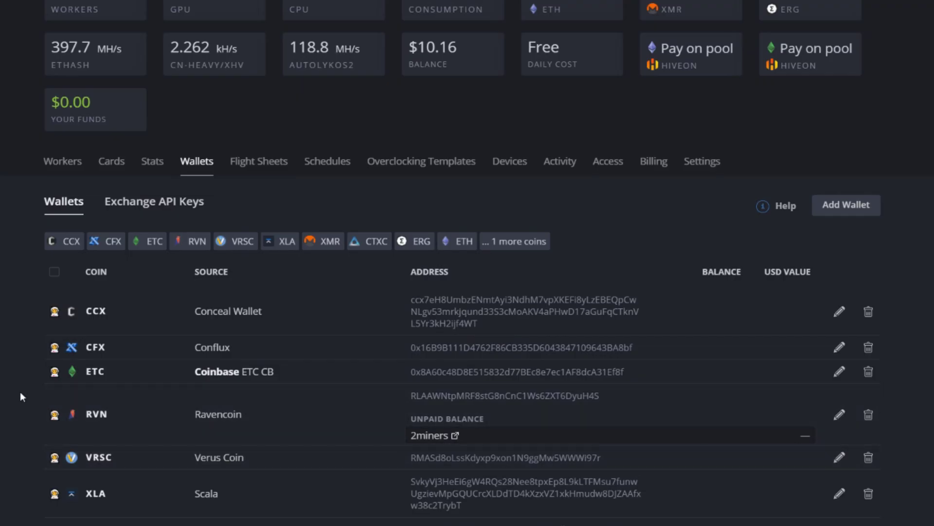
On Flight Sheets, set the new sheet's coin to ETH and wallet to Test Video
left_click(259, 166)
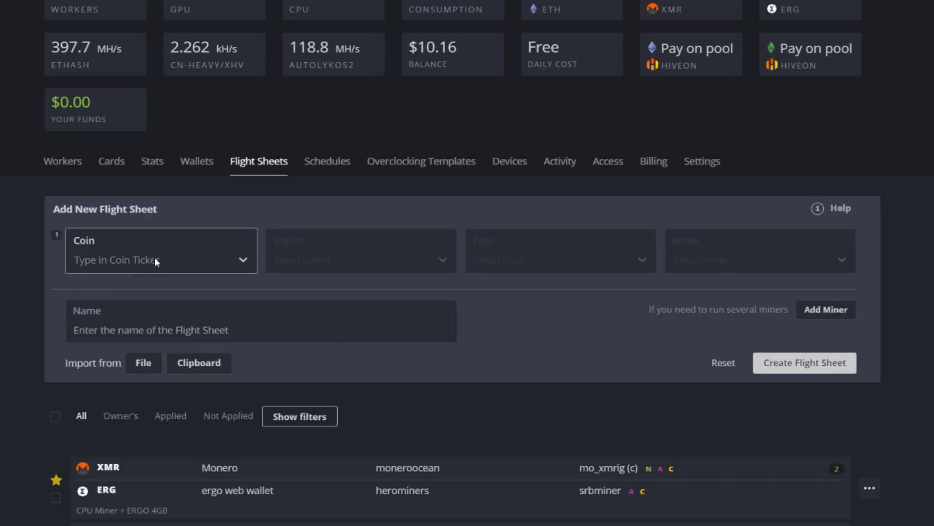
left_click(154, 257)
type("eth")
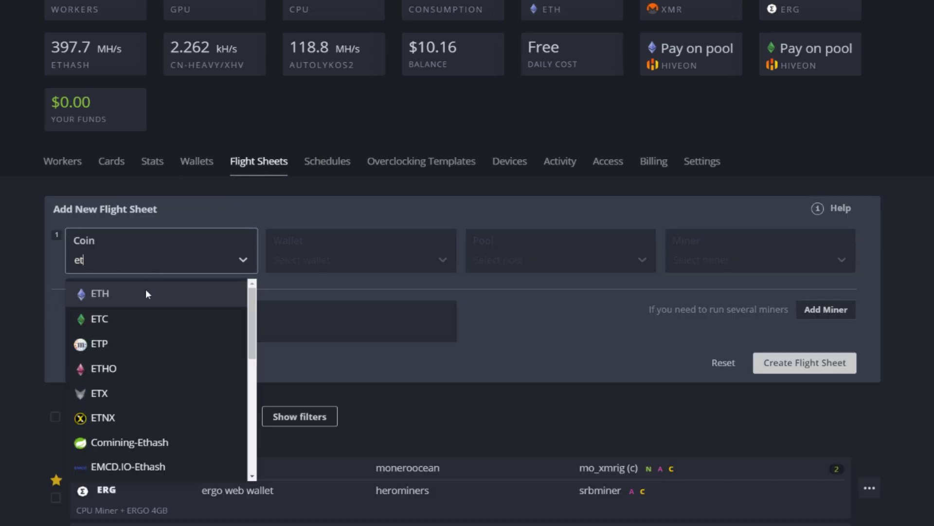
left_click(112, 295)
left_click(336, 261)
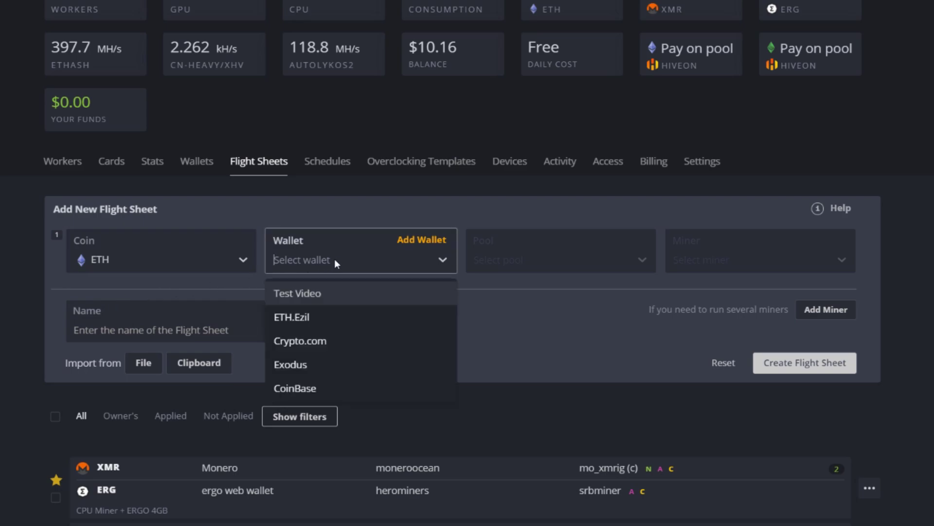
left_click(301, 294)
Search the pool list for flex and choose flexpool
left_click(510, 258)
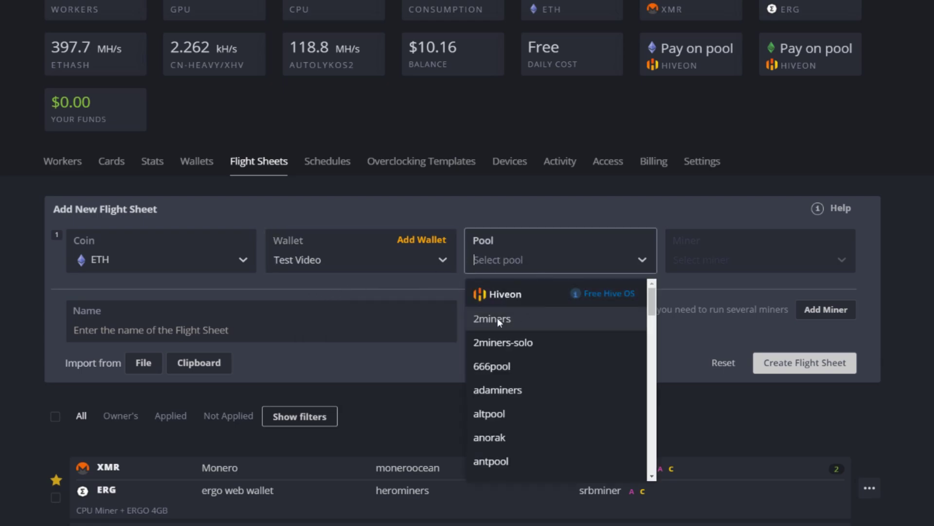
type("eth")
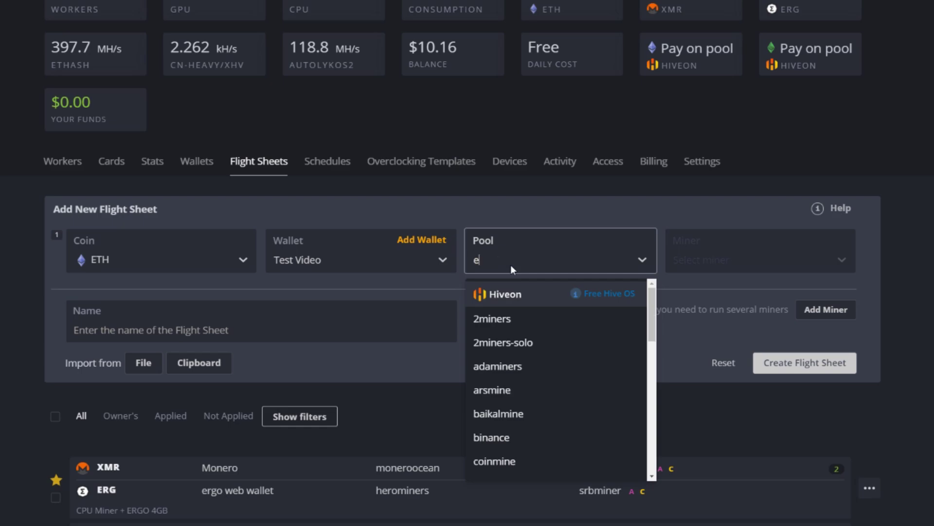
key("BackSpace")
key("BackSpace")
key("BackSpace")
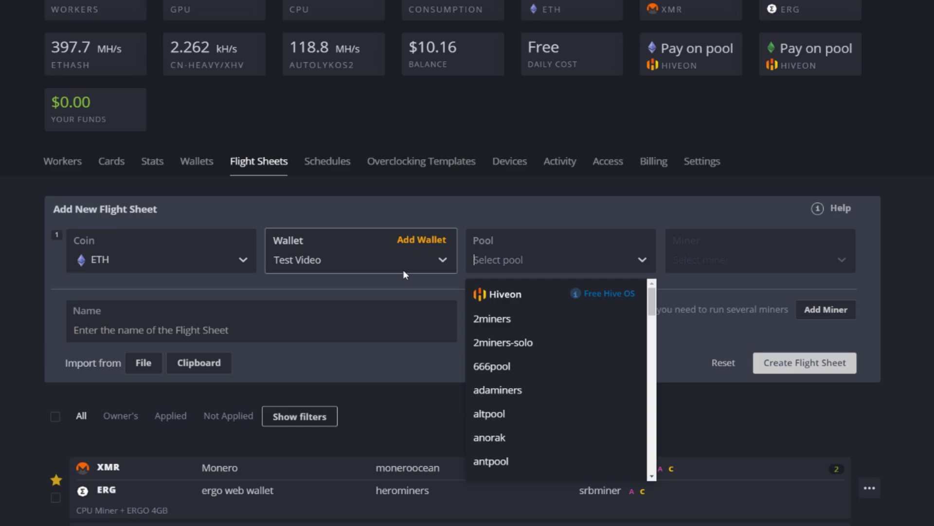
type("flex")
left_click(497, 295)
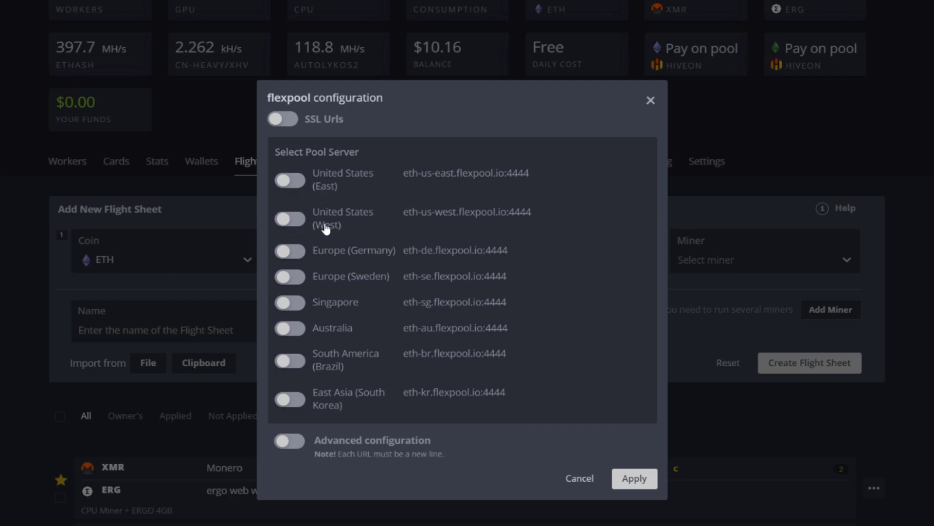
Select and apply the United States (West) server, eth-us-west.flexpool.io:4444
left_click(300, 221)
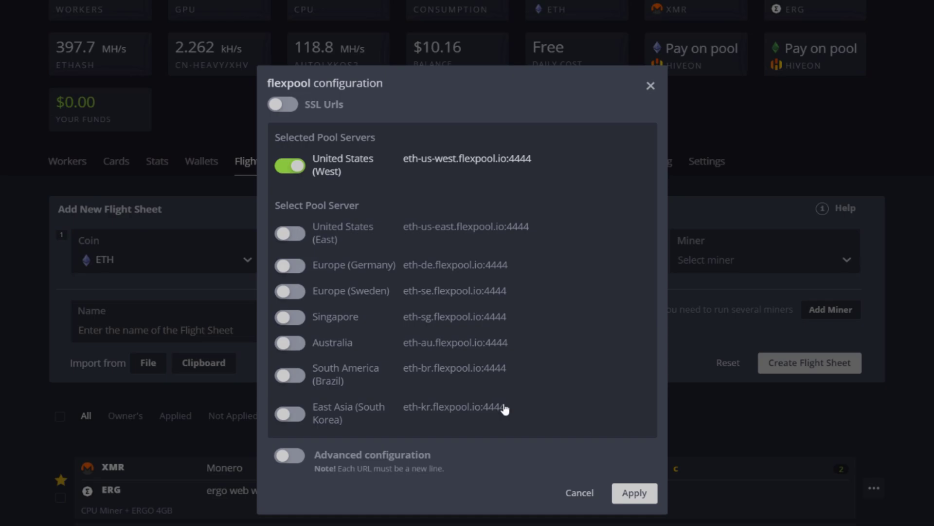
left_click(635, 493)
left_click(699, 261)
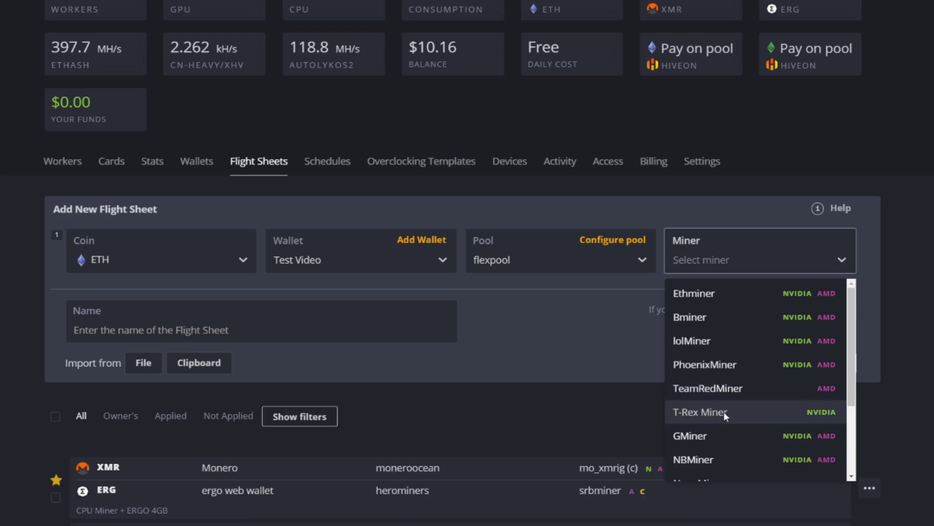
Choose T-Rex Miner, name the flight sheet Test Video, and create it
left_click(720, 412)
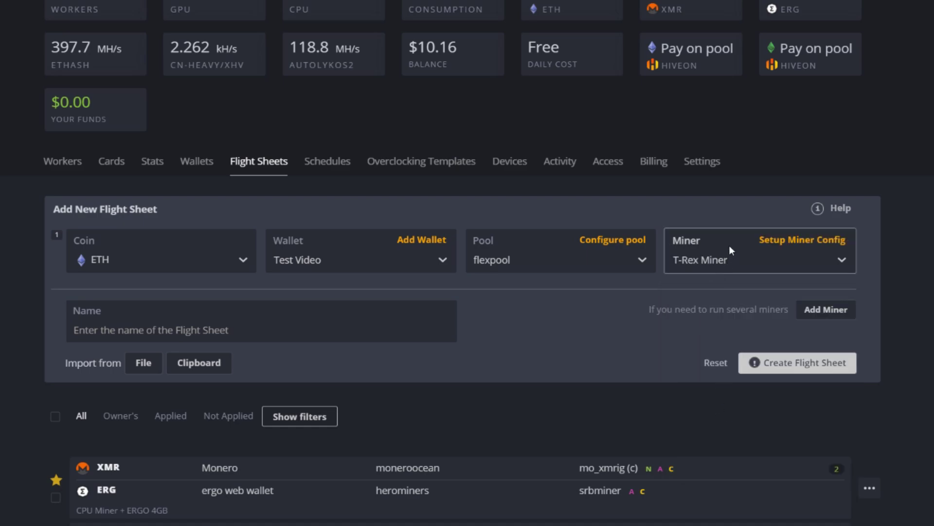
left_click(173, 334)
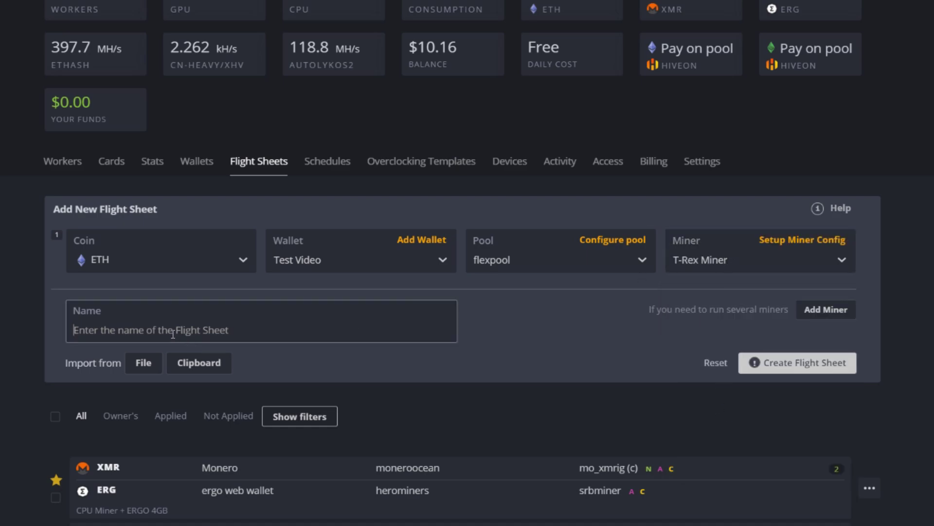
type("Test ")
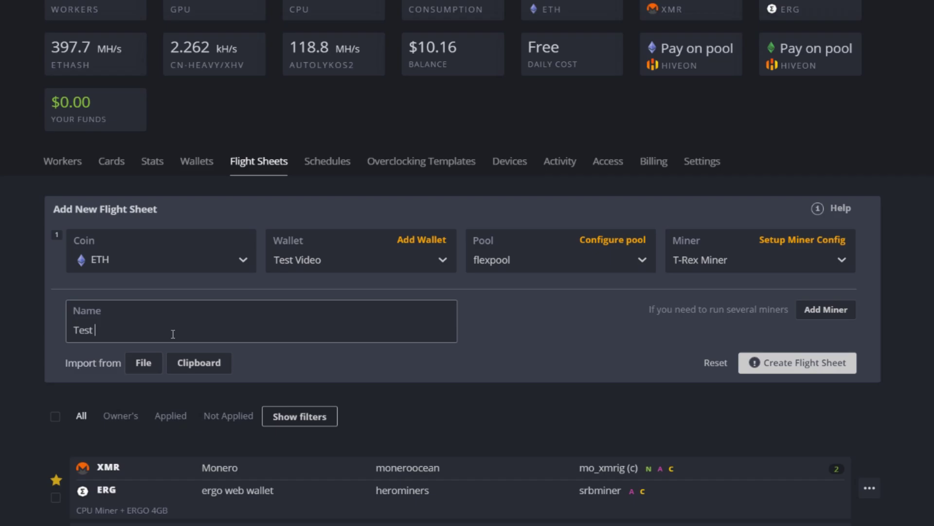
type("Video")
left_click(788, 366)
scroll(549, 370, "down", 10)
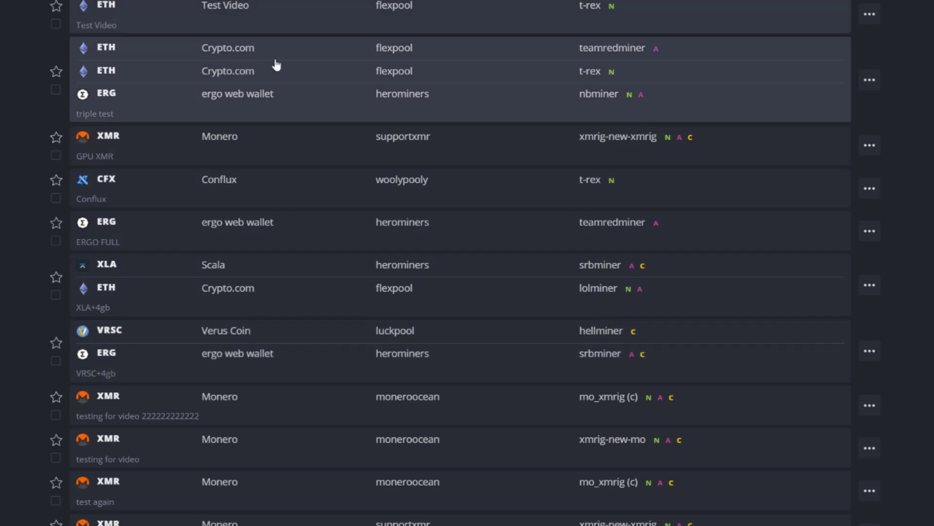
scroll(287, 82, "up", 1)
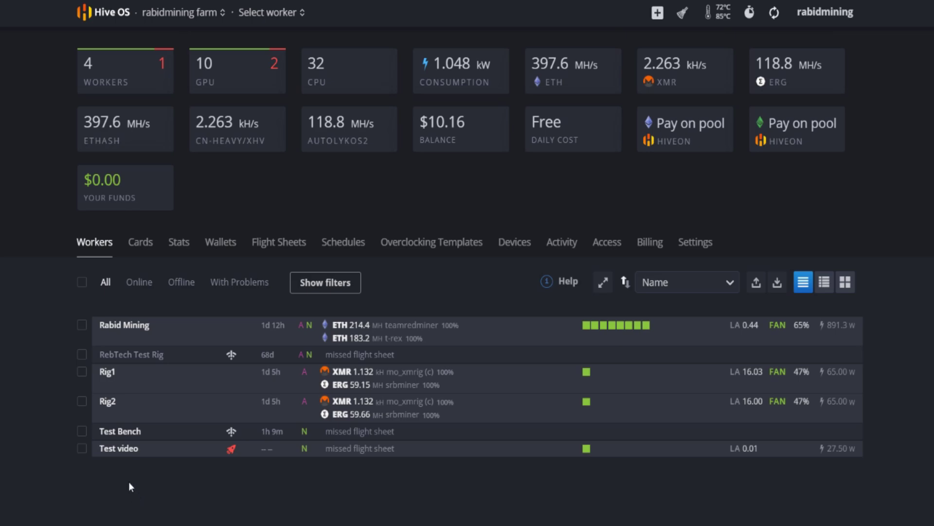
Open GPU 0 overclock on the Test video worker and filter popular RTX 3080 presets to ETH
left_click(122, 451)
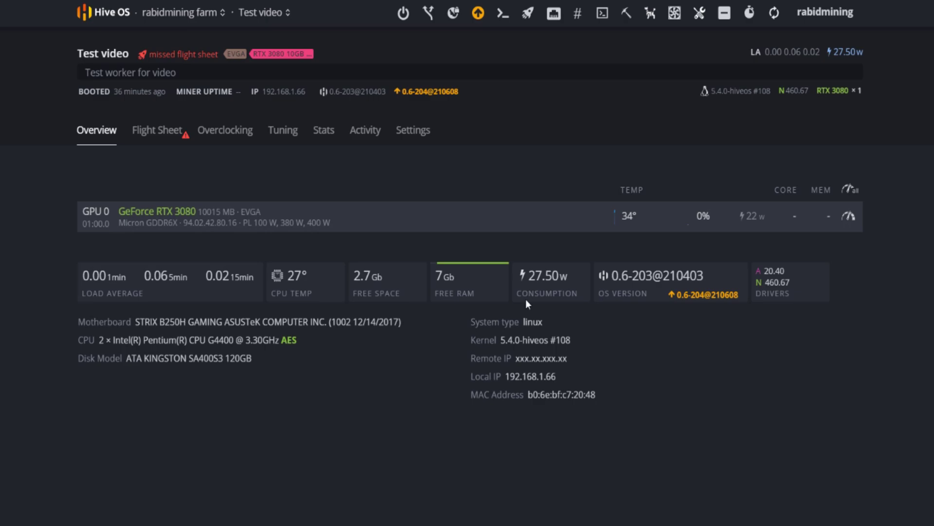
left_click(850, 218)
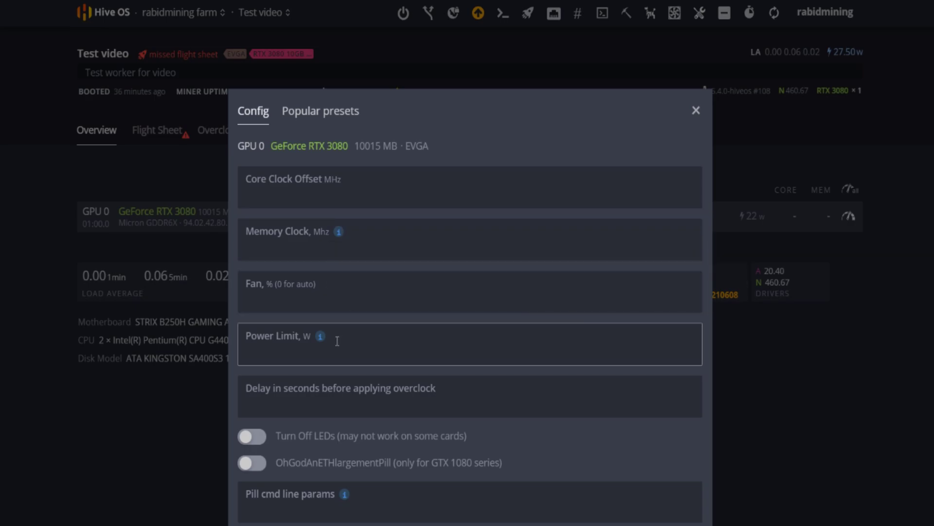
left_click(299, 112)
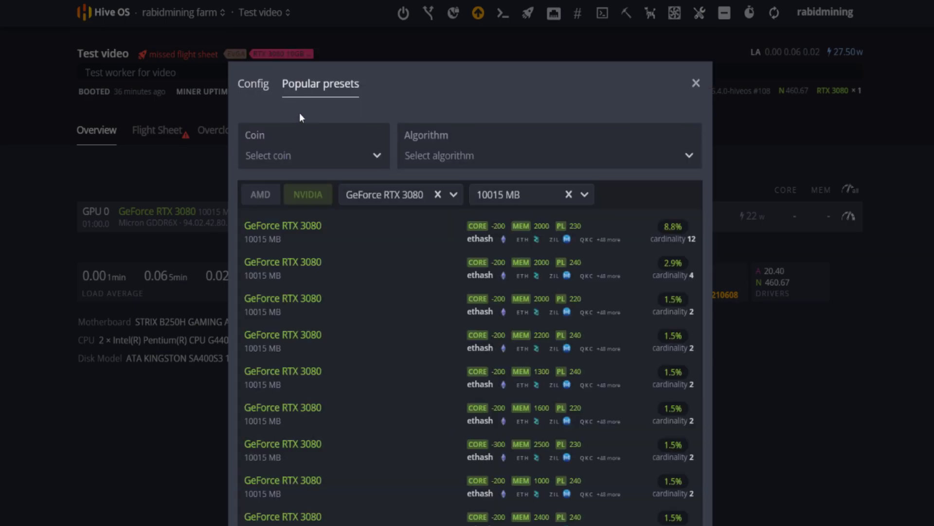
left_click(282, 156)
left_click(265, 220)
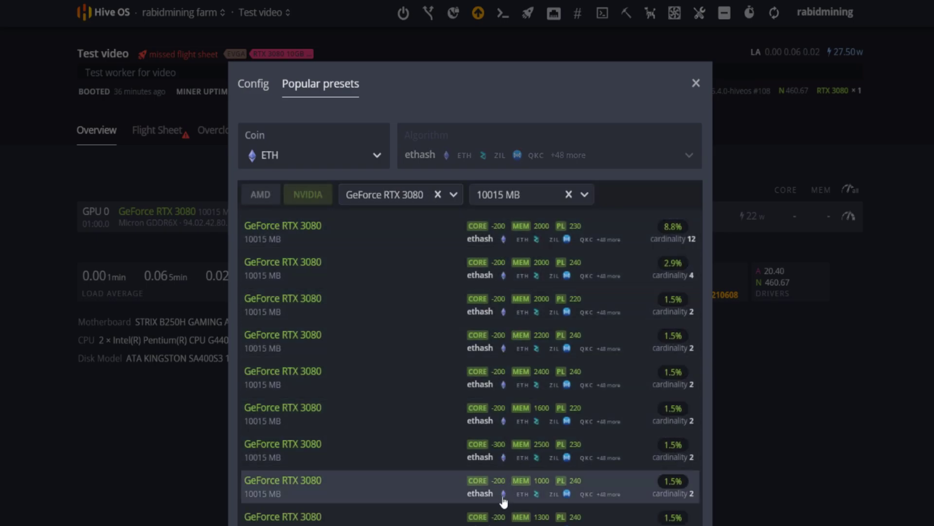
Replace the -200 core clock entry with an absolute 1040 MHz core clock for GPU 0
key("Escape")
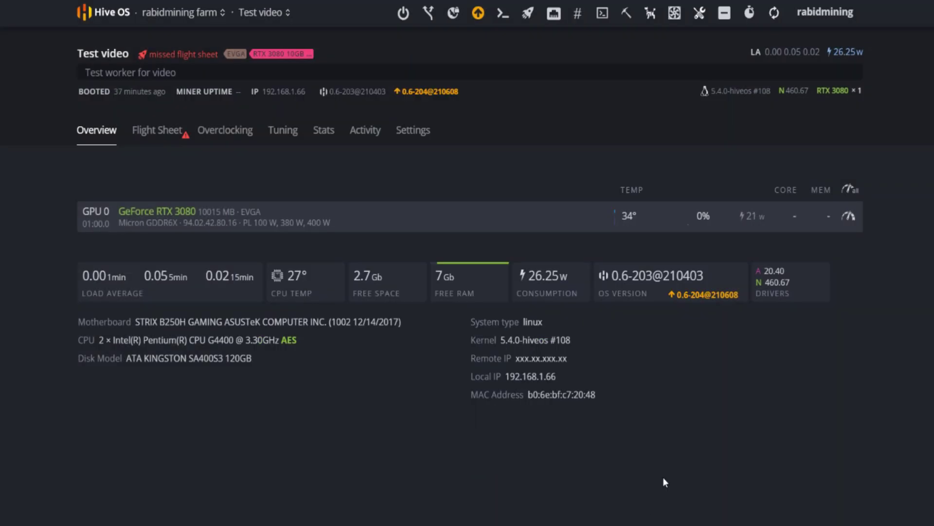
left_click(849, 217)
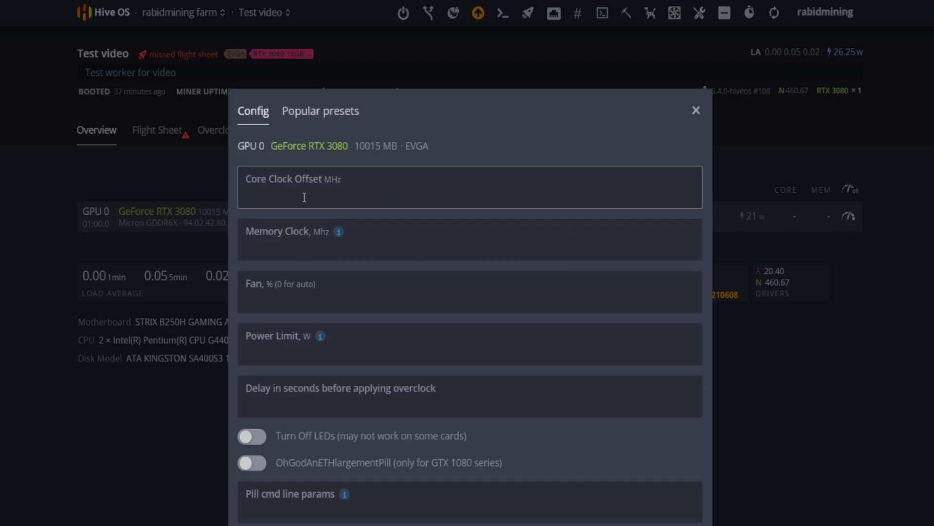
type("-200")
key("BackSpace")
key("BackSpace")
key("BackSpace")
key("BackSpace")
type("1040")
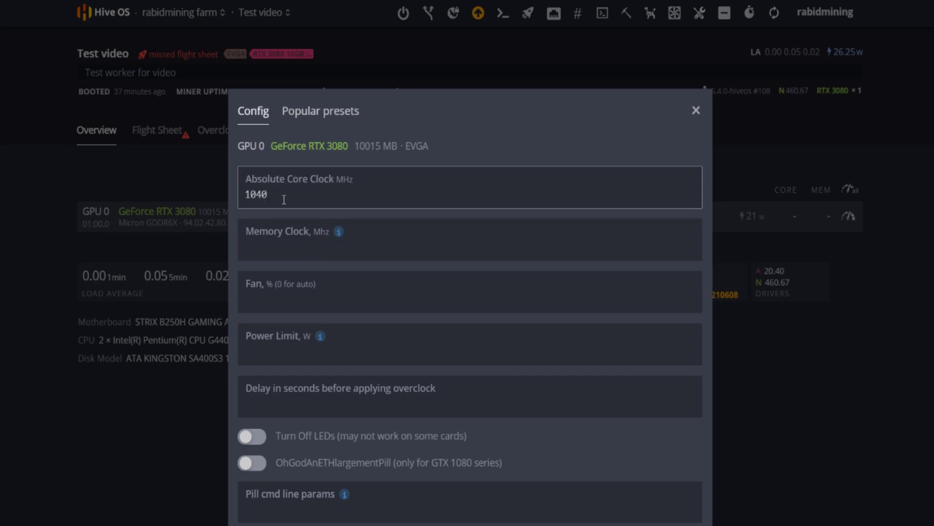
mouse_move(345, 237)
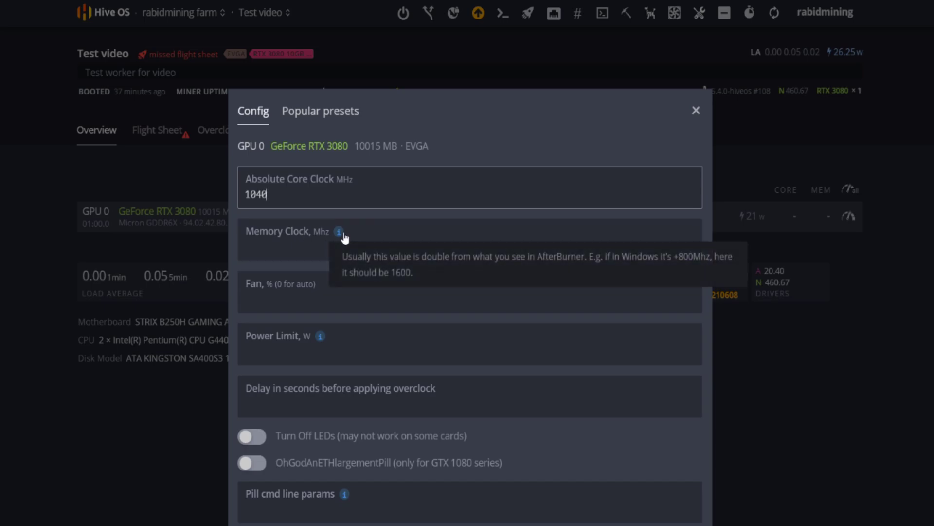
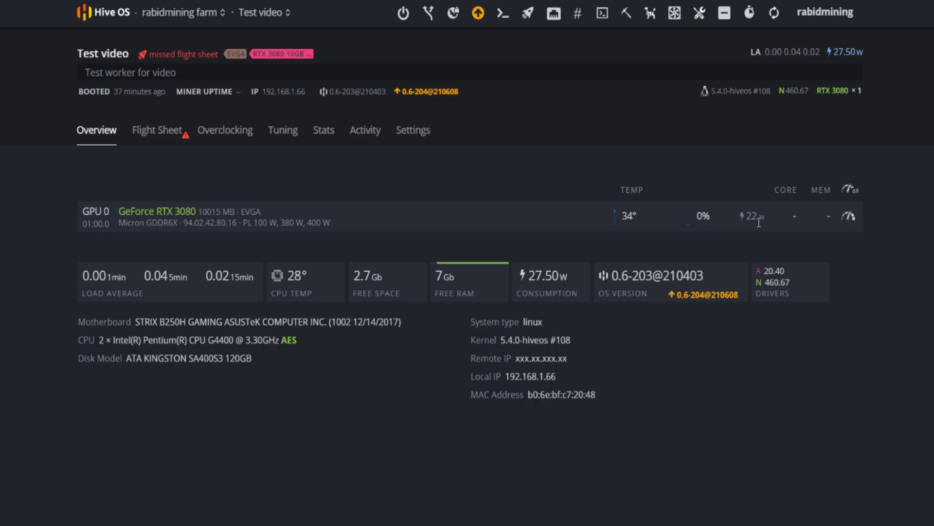
From the farm's worker list, open Rabid Mining and scroll down to its GPU clock table
left_click(178, 12)
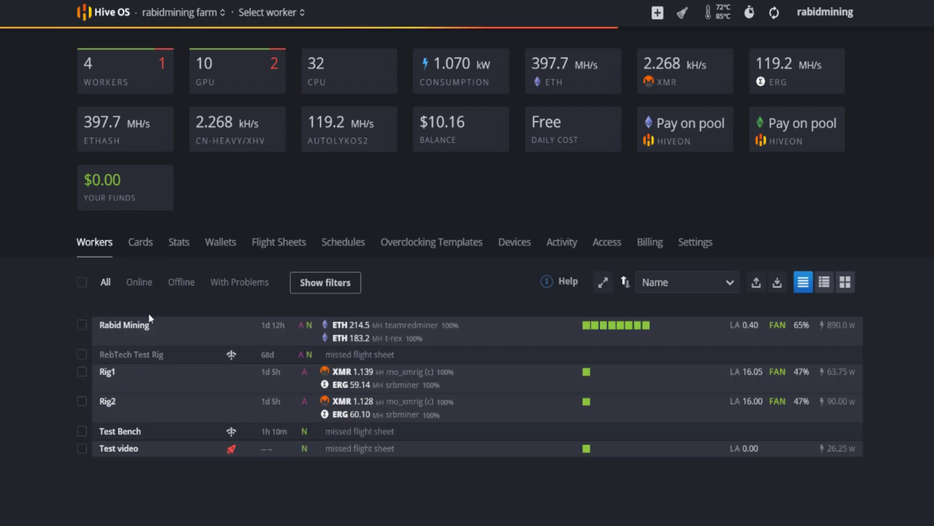
left_click(127, 325)
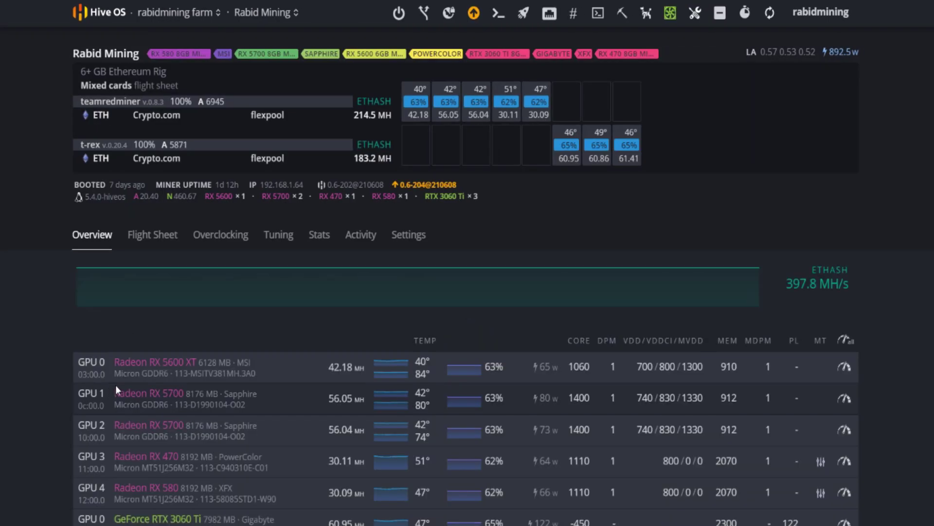
scroll(177, 372, "down", 4)
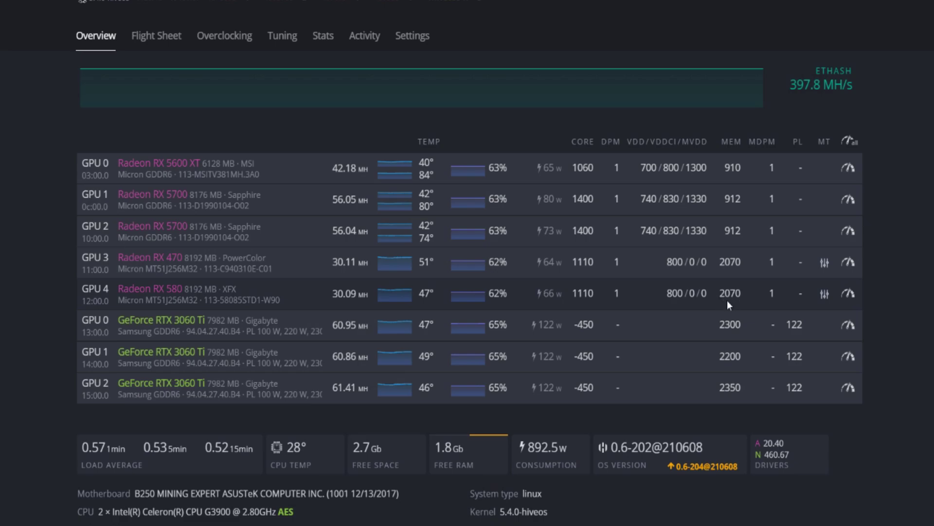
Inspect GPU 0's RX 5600 XT overclock settings, including its memory clock, and close without changes
left_click(849, 168)
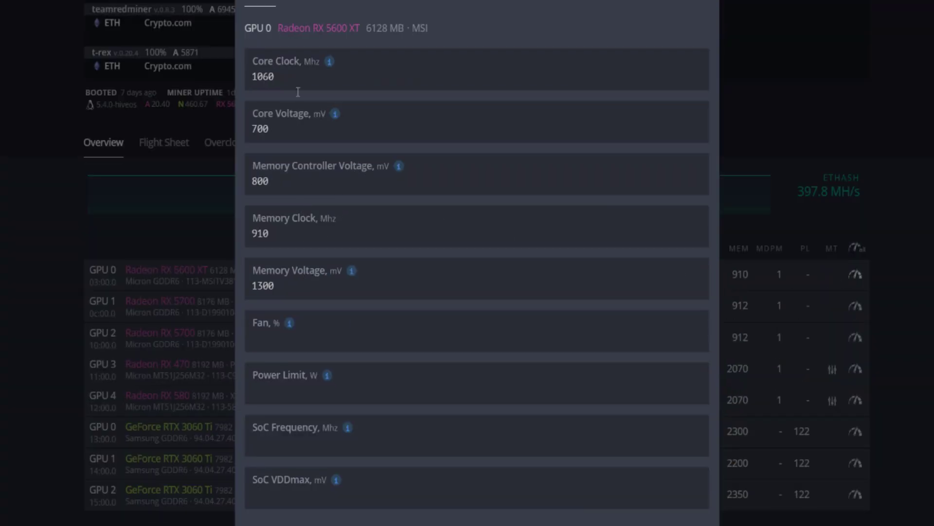
left_click(346, 226)
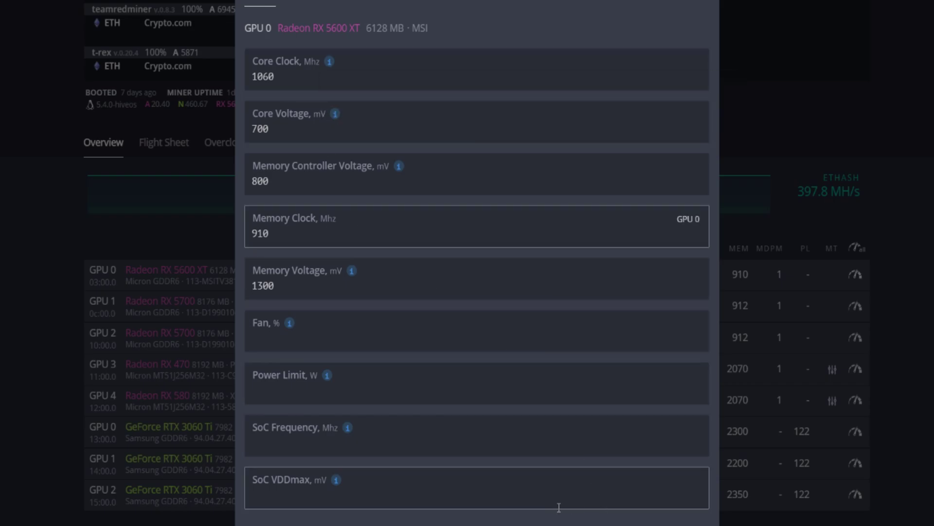
left_click(840, 460)
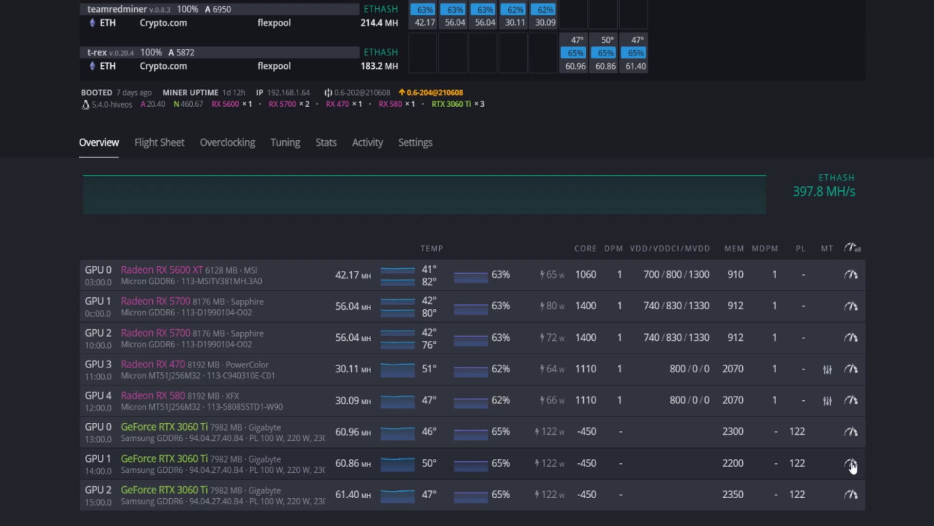
Review the RTX 3060 Ti and RX 5600 XT overclock dialogs, closing both unchanged
left_click(851, 463)
mouse_move(353, 146)
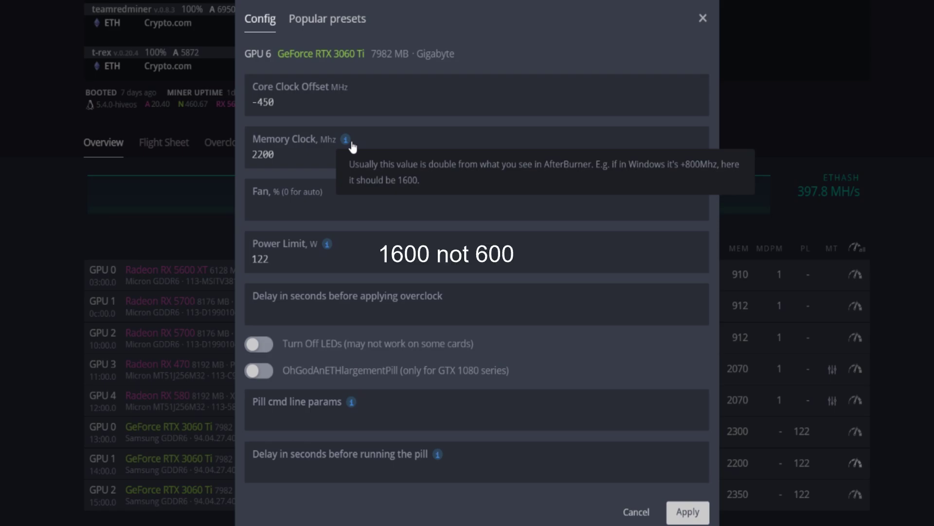
left_click(703, 18)
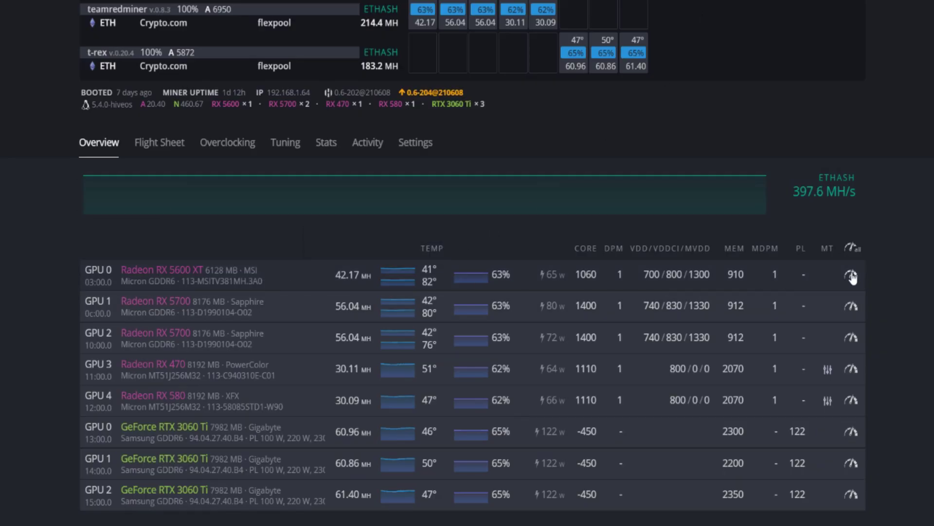
left_click(848, 274)
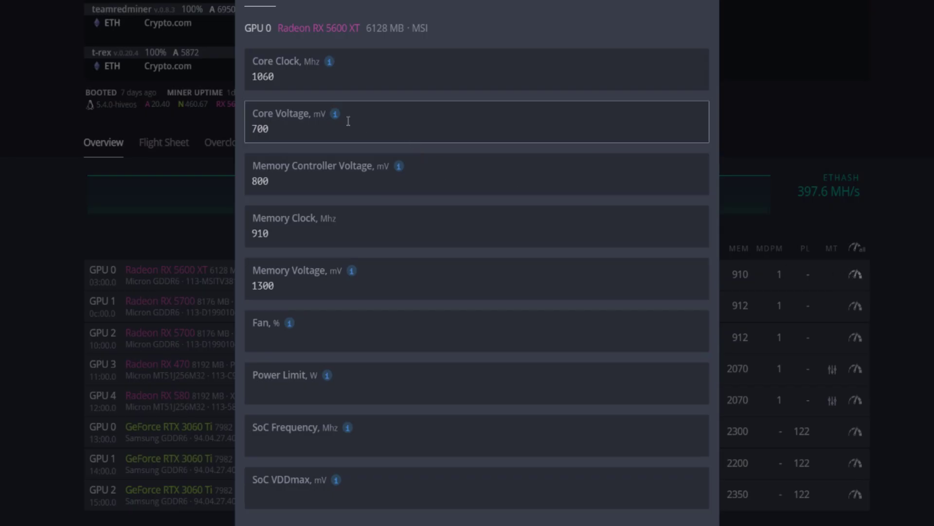
mouse_move(340, 116)
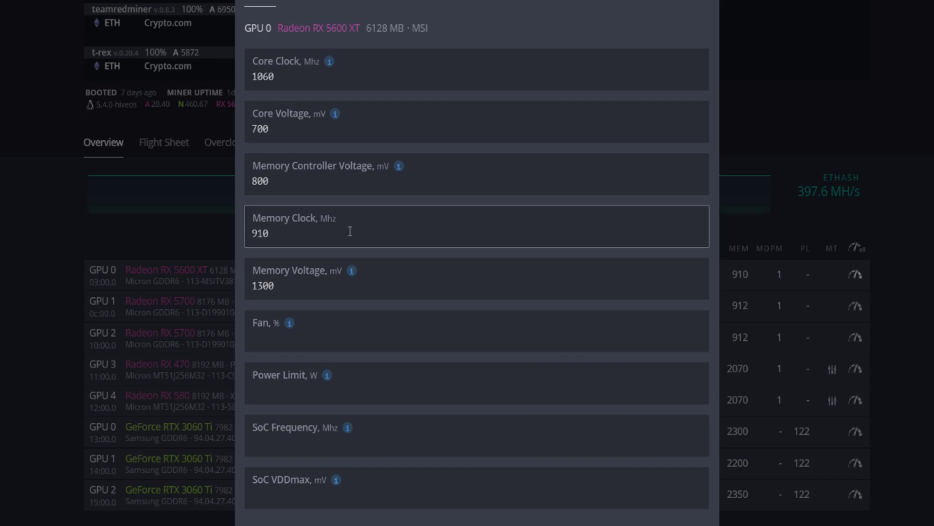
left_click(171, 303)
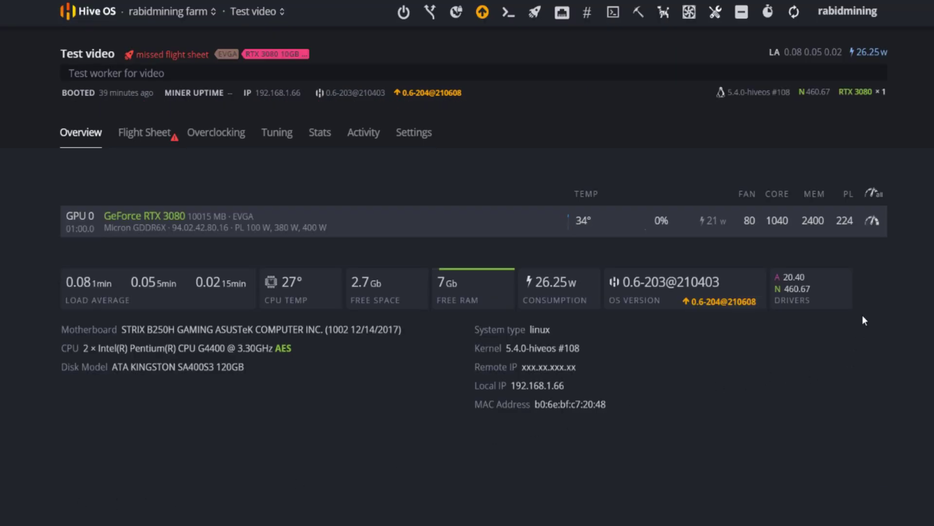
Check the RTX 3080's fan, core clock and memory clock values in its overclock settings
left_click(873, 221)
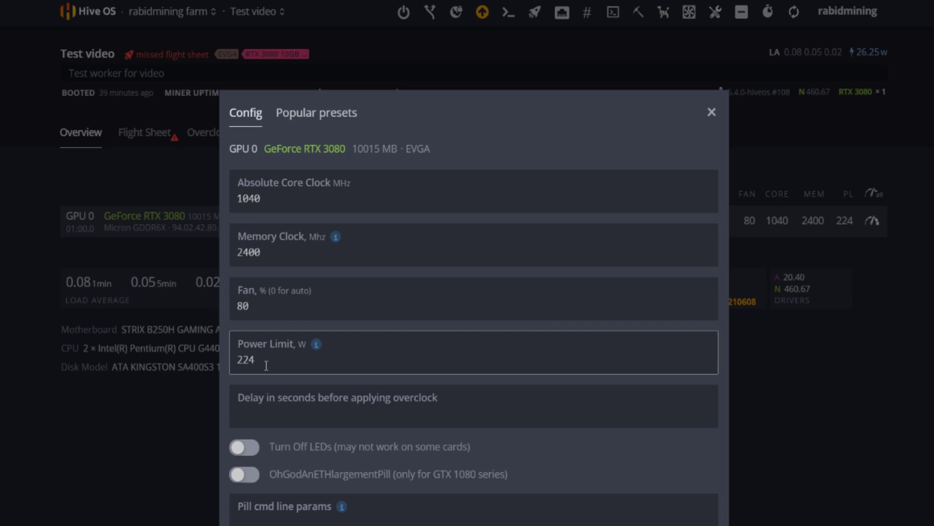
key("Tab")
key("Tab")
key("Tab")
key("Tab")
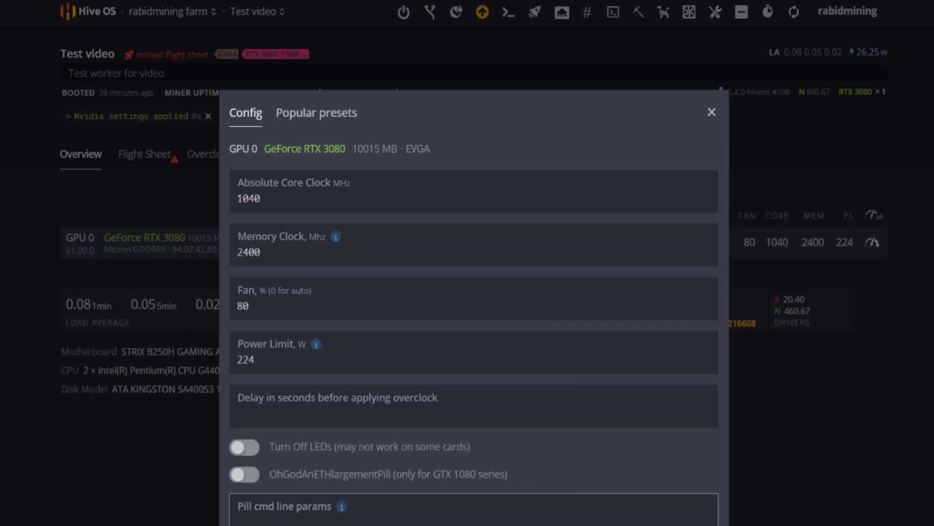
left_click(263, 370)
left_click(271, 312)
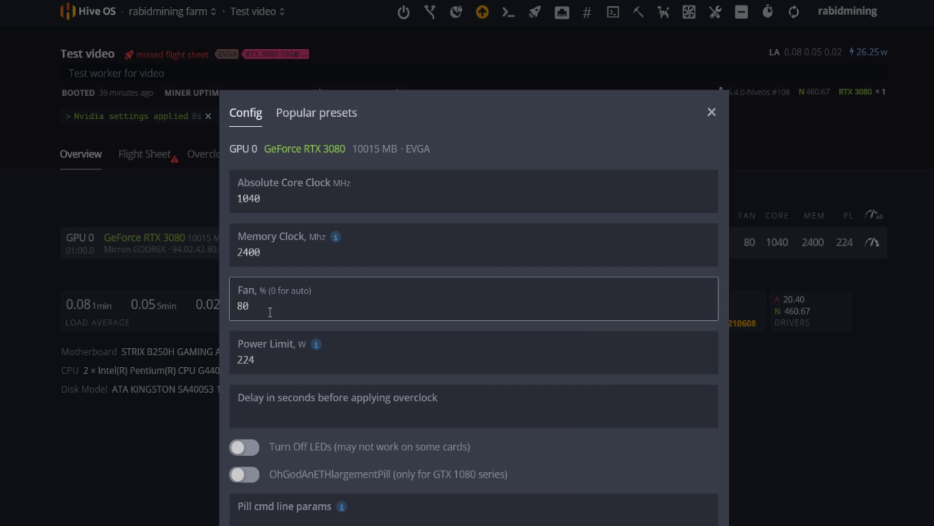
left_click(269, 209)
left_click(265, 254)
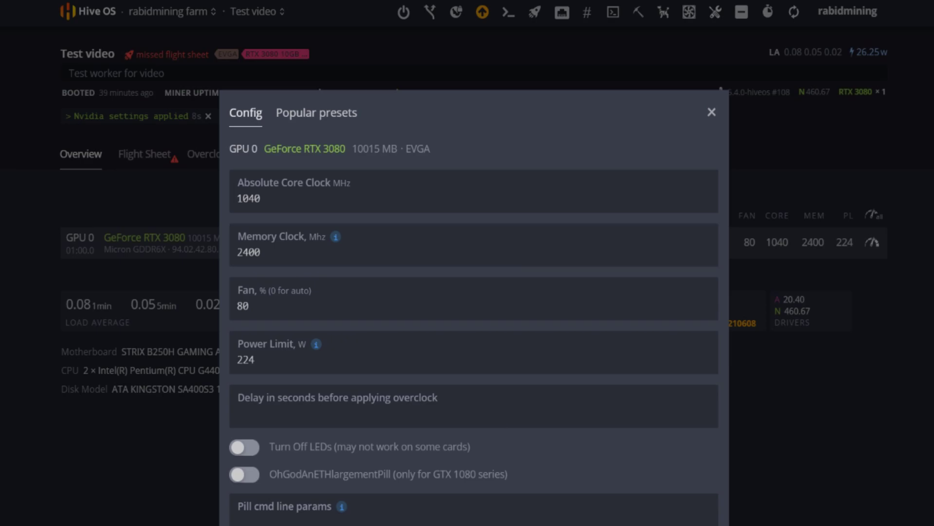
Change the RTX 3080 core clock from 1040 to 1070 MHz, apply it, and open Flight Sheets
left_click(272, 208)
key("Left")
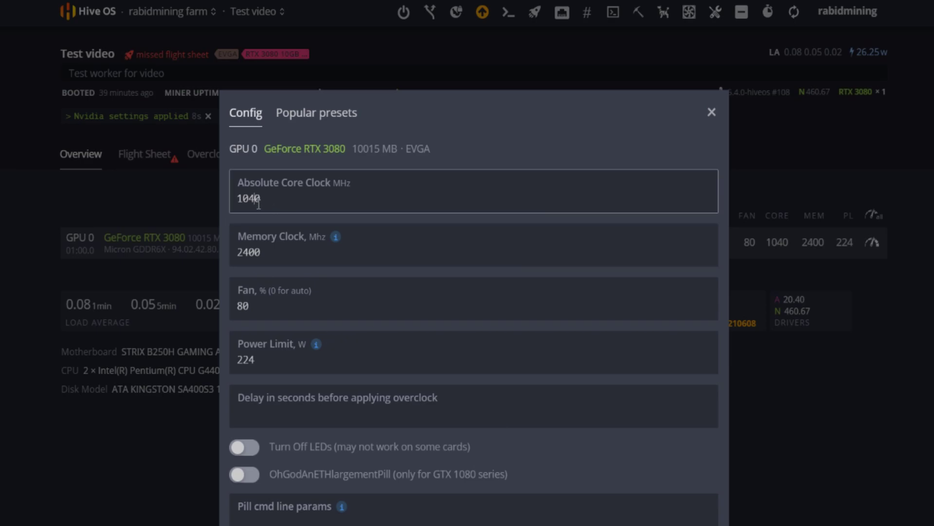
key("BackSpace")
type("7")
key("Return")
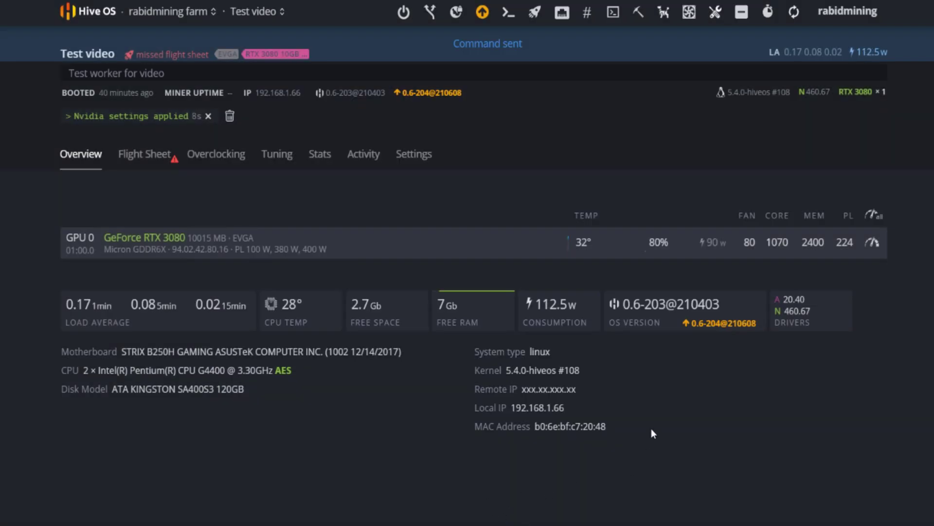
left_click(142, 156)
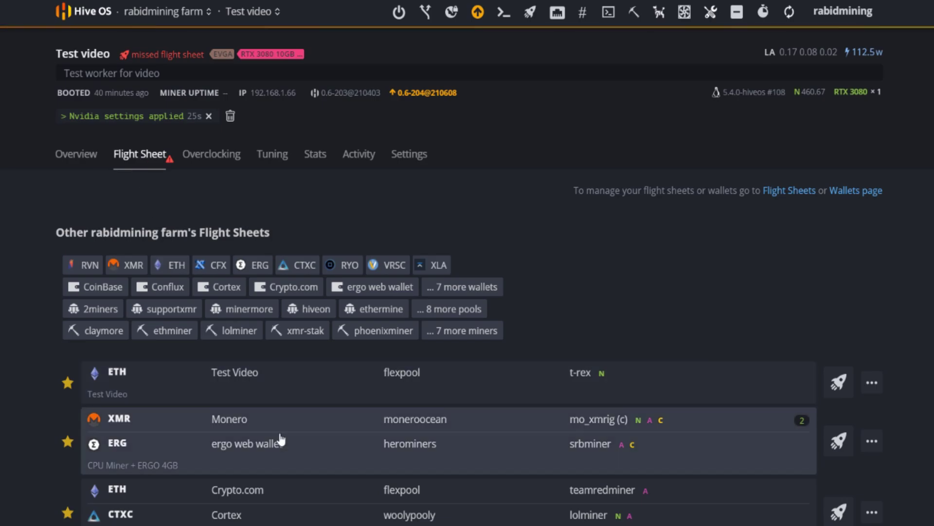
Launch the Test Video flight sheet, clear the 'Nvidia settings applied' messages, and return to Overview
scroll(366, 521, "down", 6)
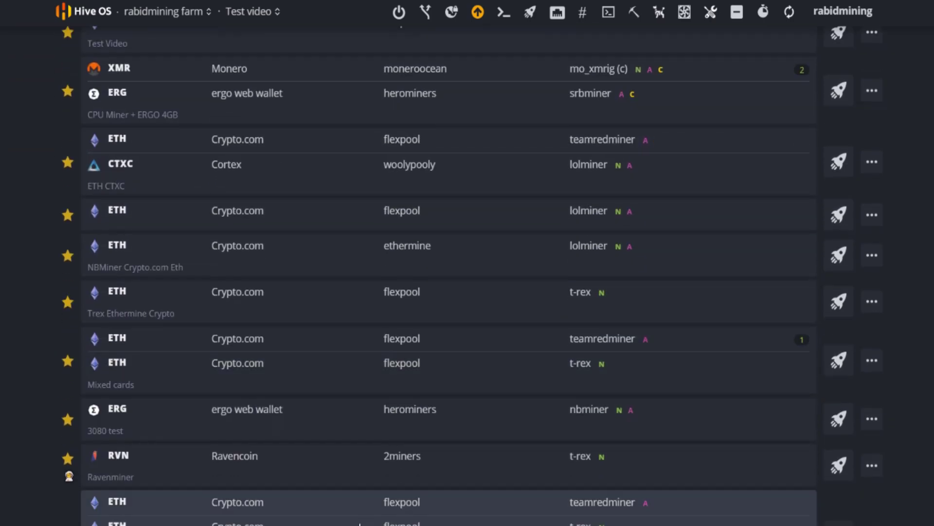
scroll(388, 477, "down", 3)
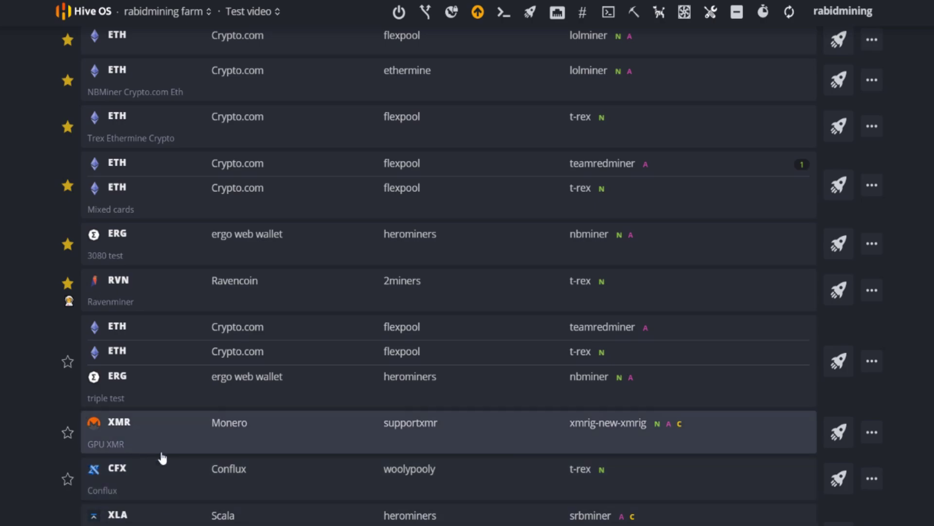
scroll(149, 251, "up", 5)
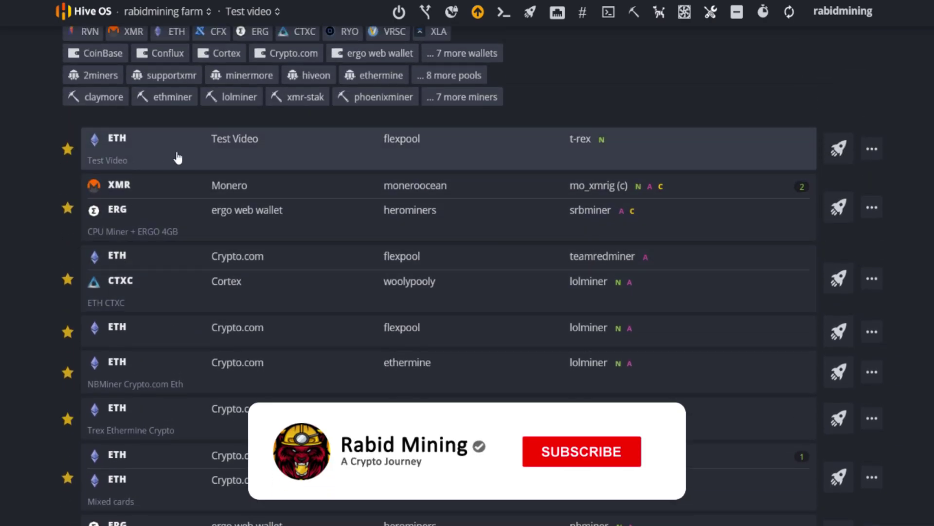
left_click(837, 155)
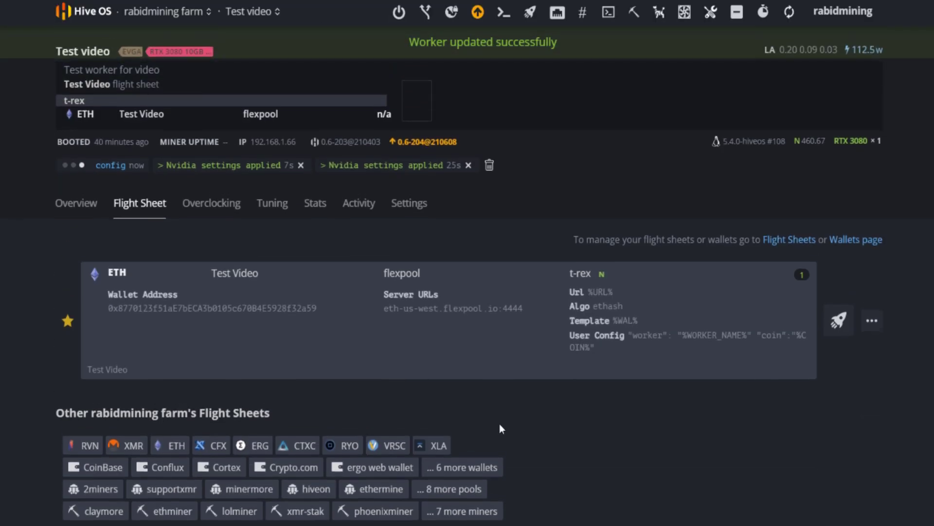
left_click(490, 166)
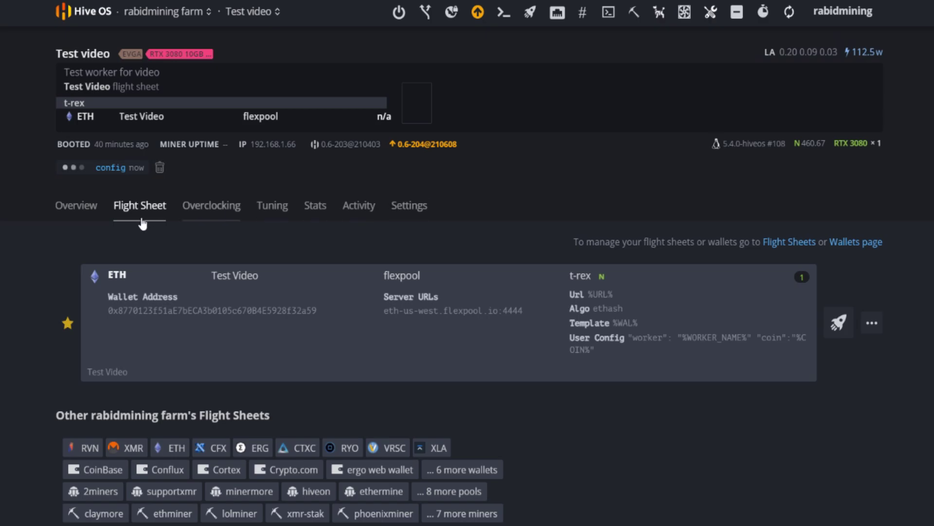
left_click(87, 212)
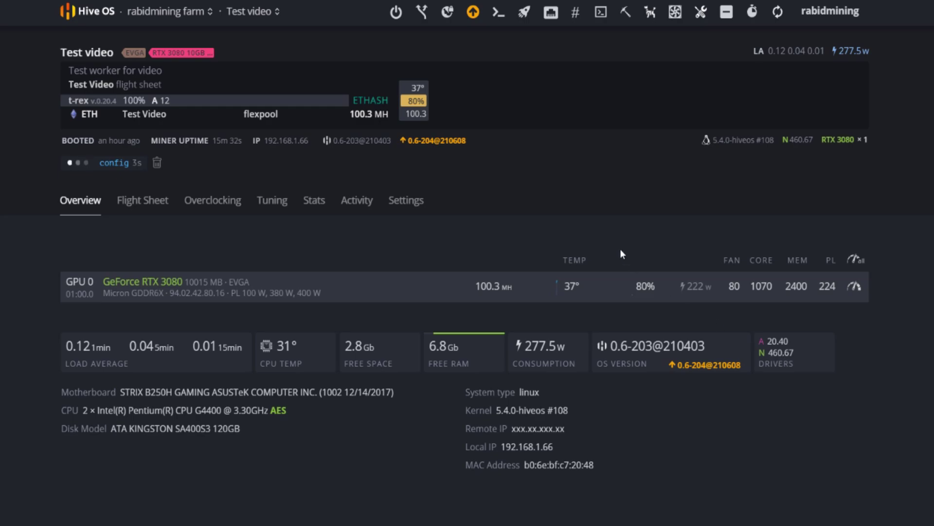
Open the Remote Access dropdown from the Test video worker's top toolbar
left_click(602, 14)
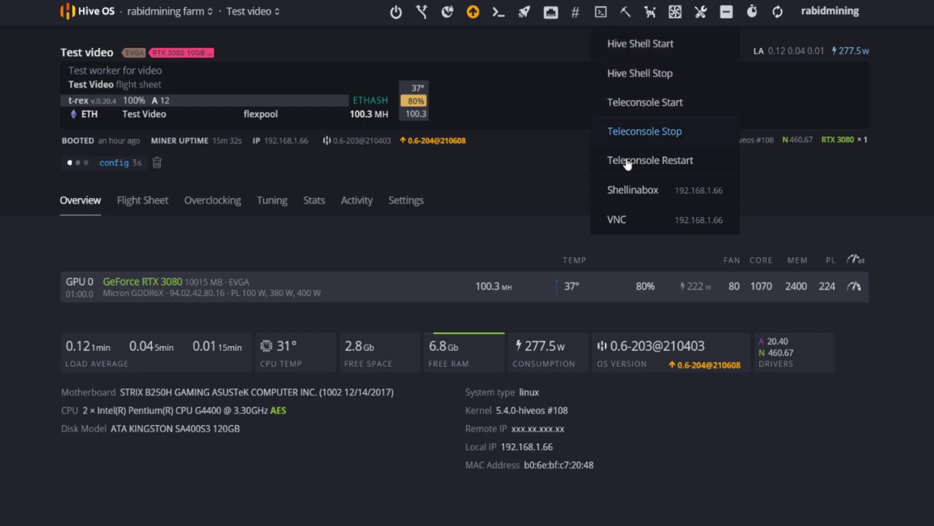
Open a Shellinabox terminal to the rig and log in with its login name and password
left_click(636, 193)
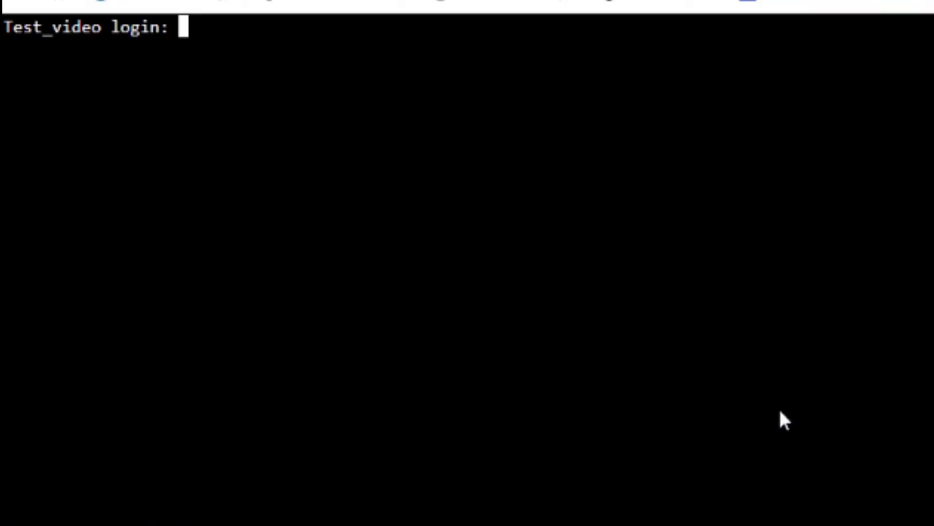
type("user")
key("Return")
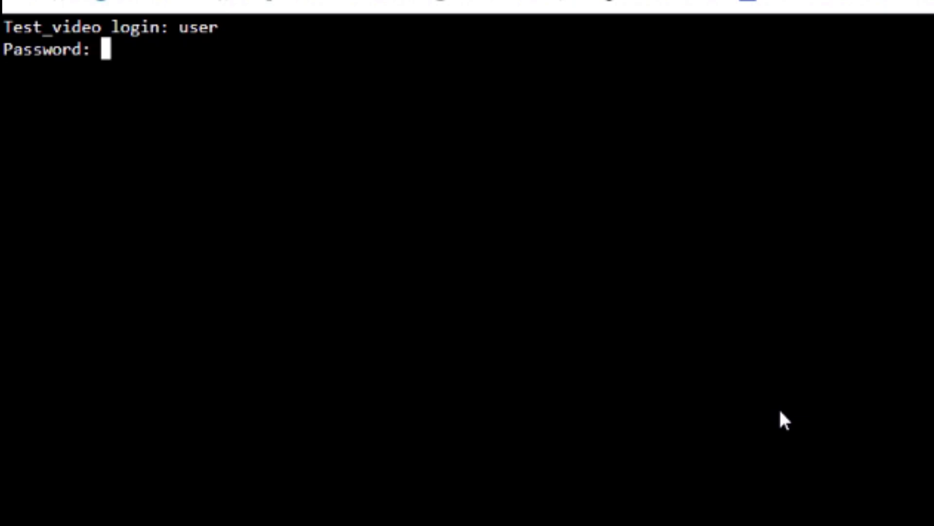
key("Return")
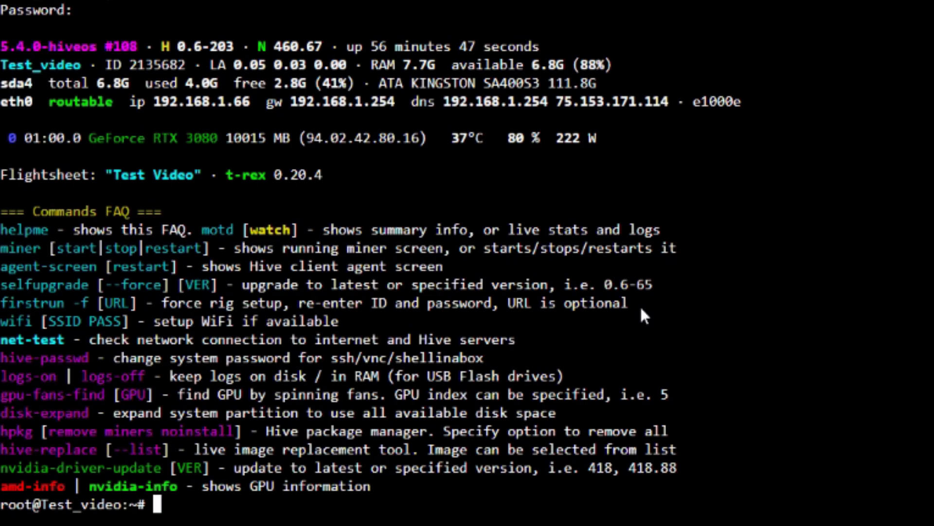
Run 'motd watch' to display live T-Rex ethash mining stats
type("miner")
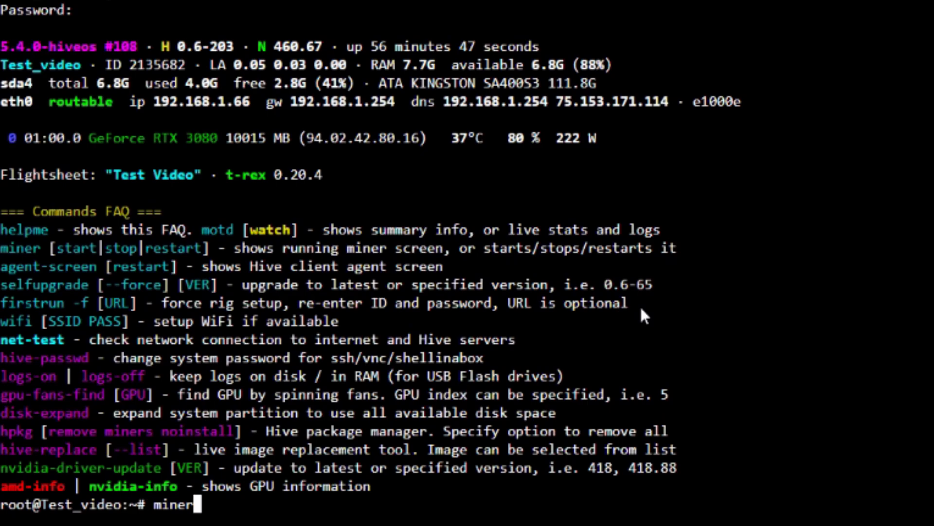
key("BackSpace")
key("BackSpace")
key("BackSpace")
key("BackSpace")
key("BackSpace")
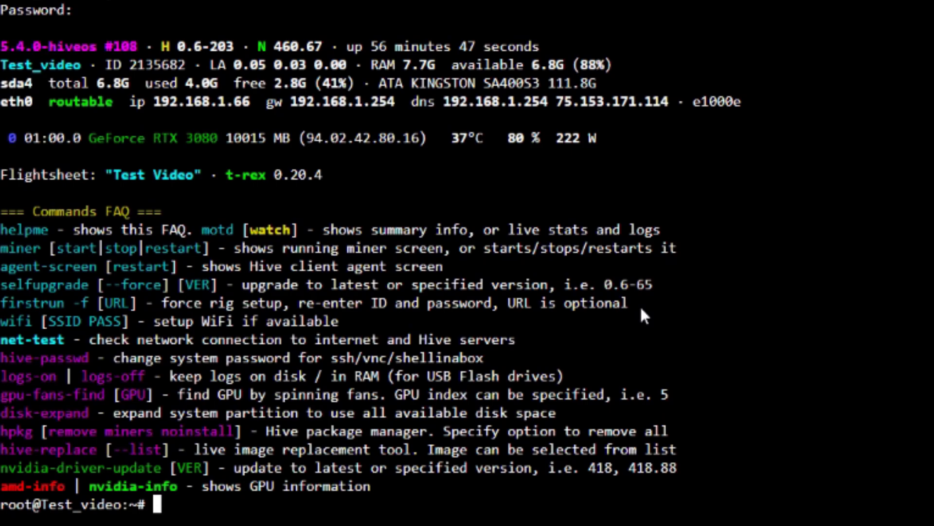
type("motd watch")
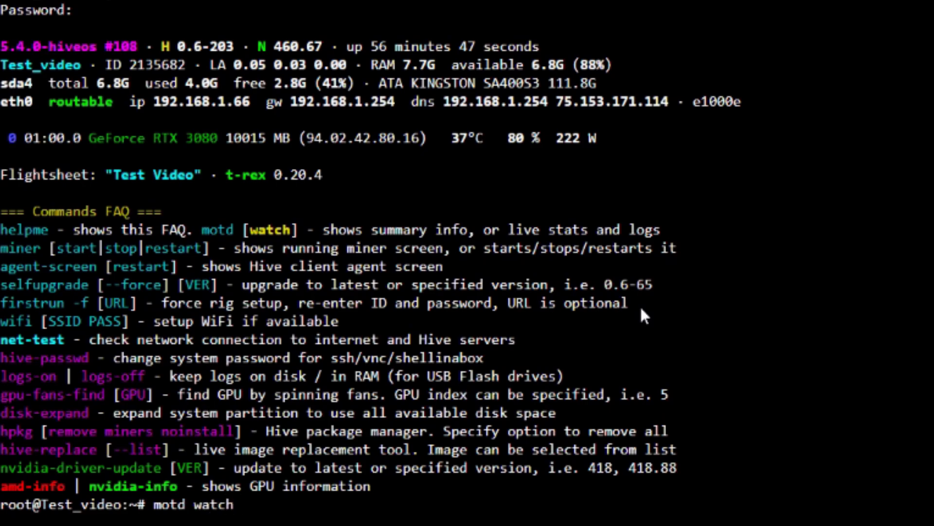
key("Return")
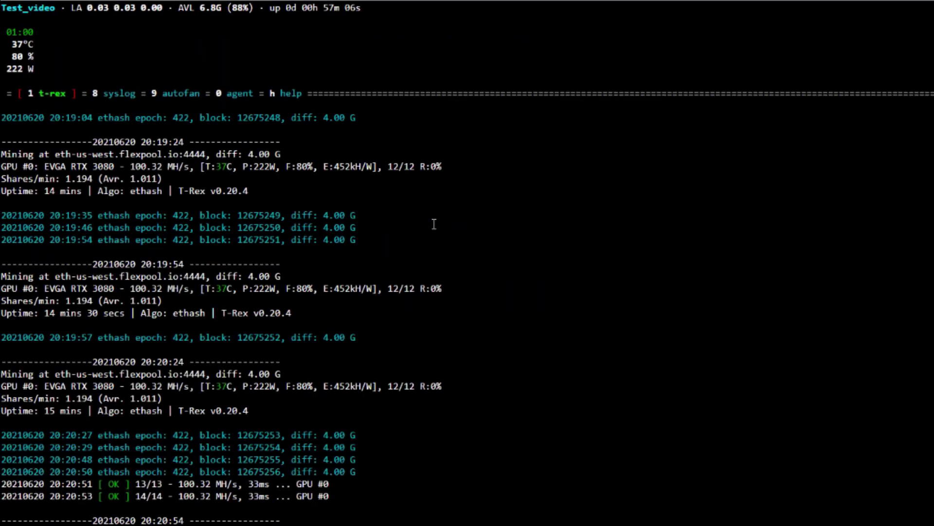